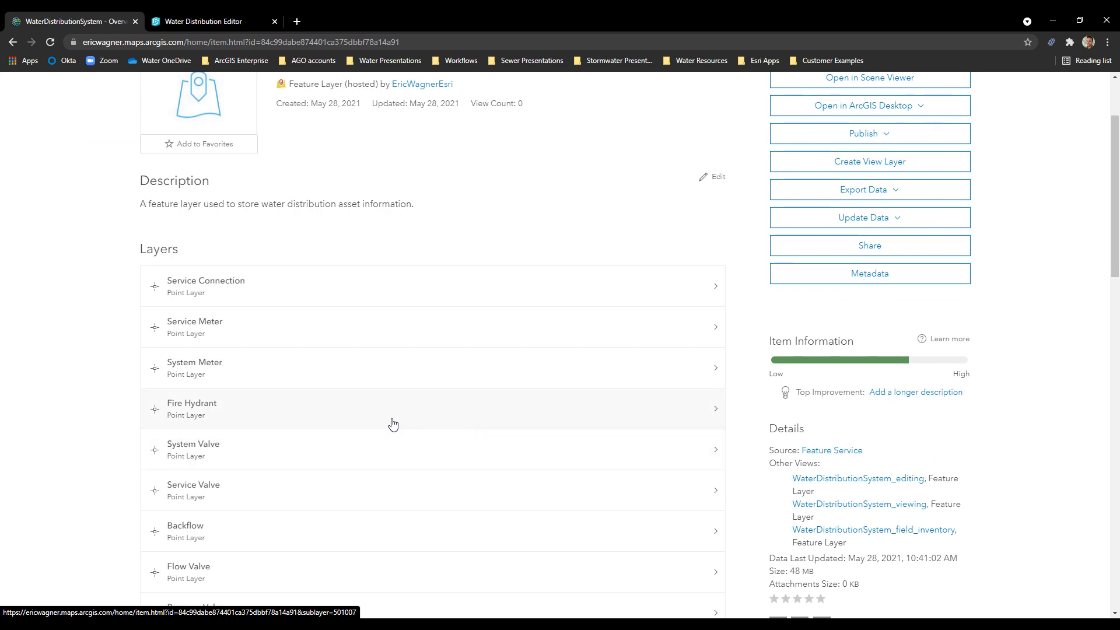
Step: Show the field list of the Fire Hydrant layer in the WaterDistributionSystem feature layer's data
scroll(707, 302, "up", 2)
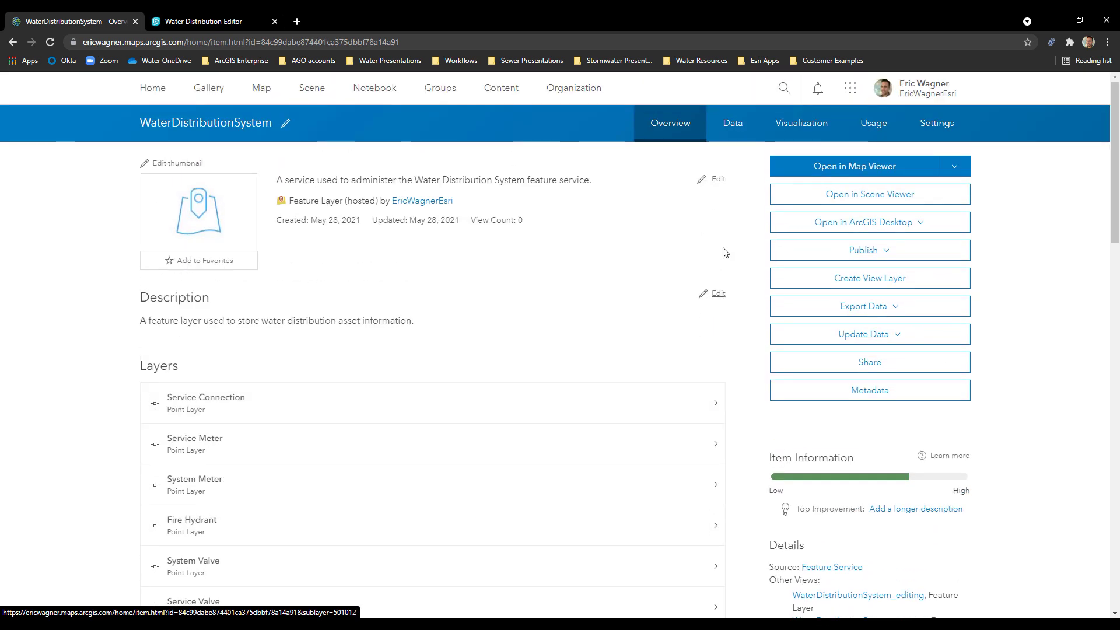
left_click(737, 128)
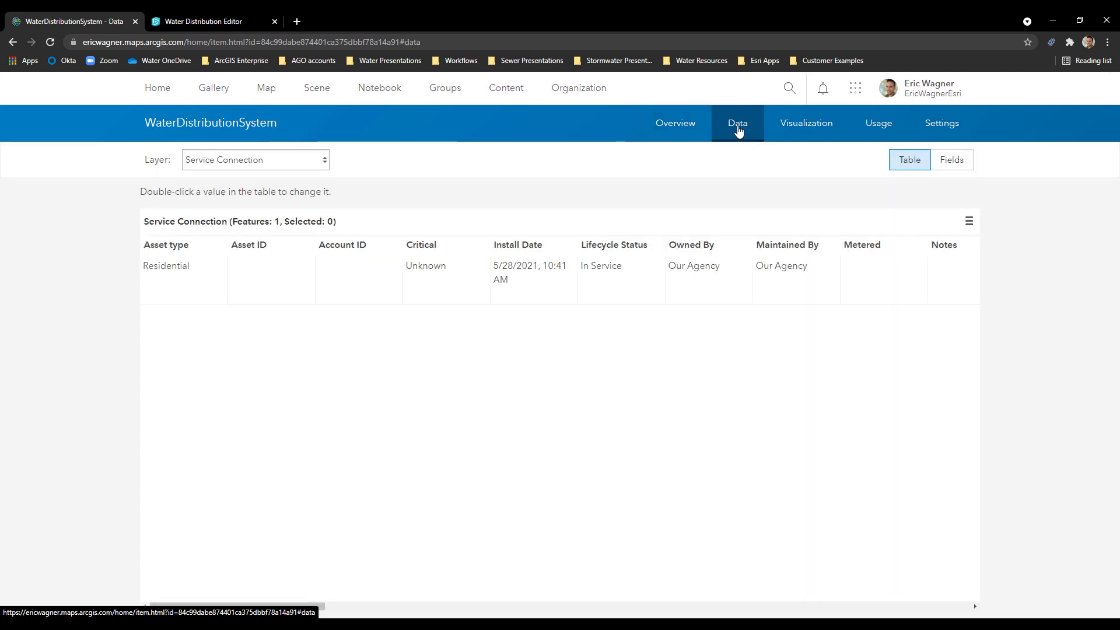
left_click(300, 162)
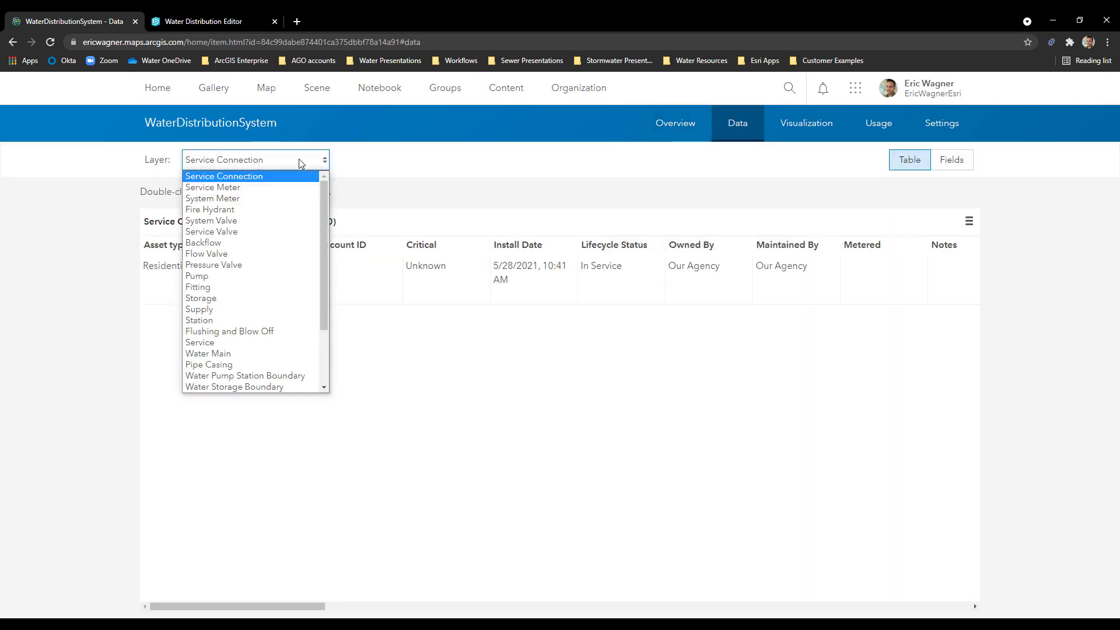
left_click(274, 211)
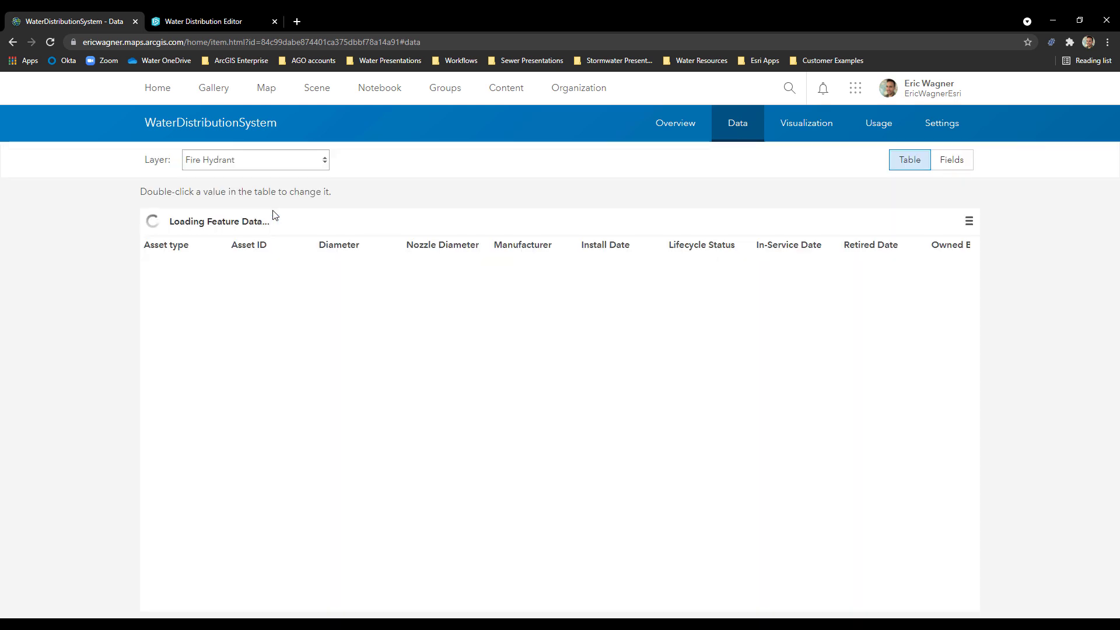
left_click(956, 163)
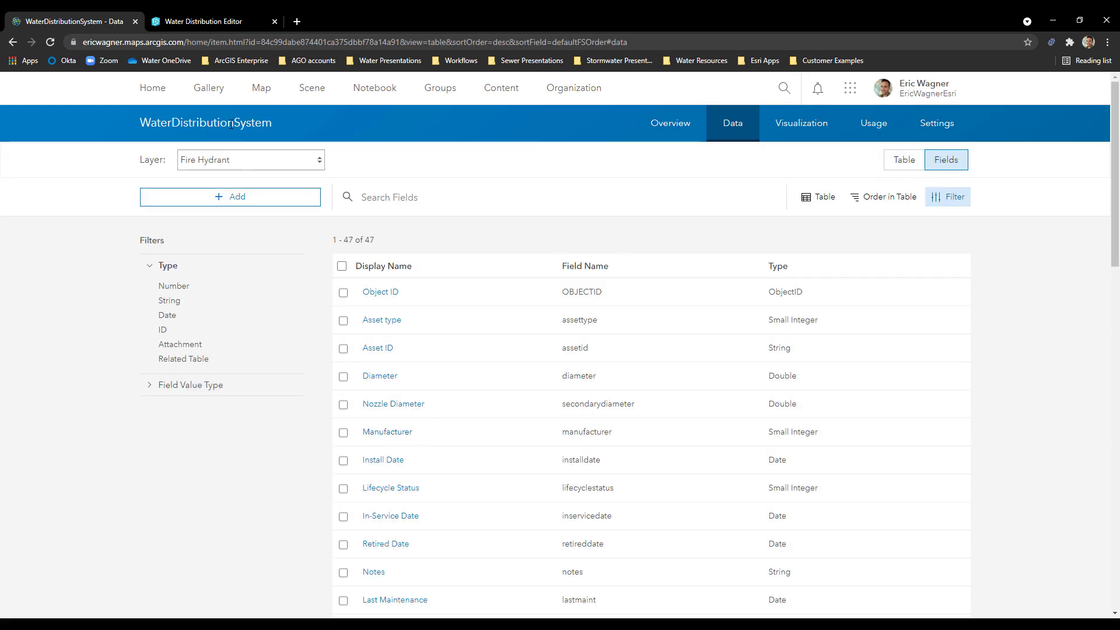
Step: Add an entry to the Manufacturer field's list of values, with the account owner's surname as label and 74 as code
left_click(387, 437)
scroll(496, 425, "down", 3)
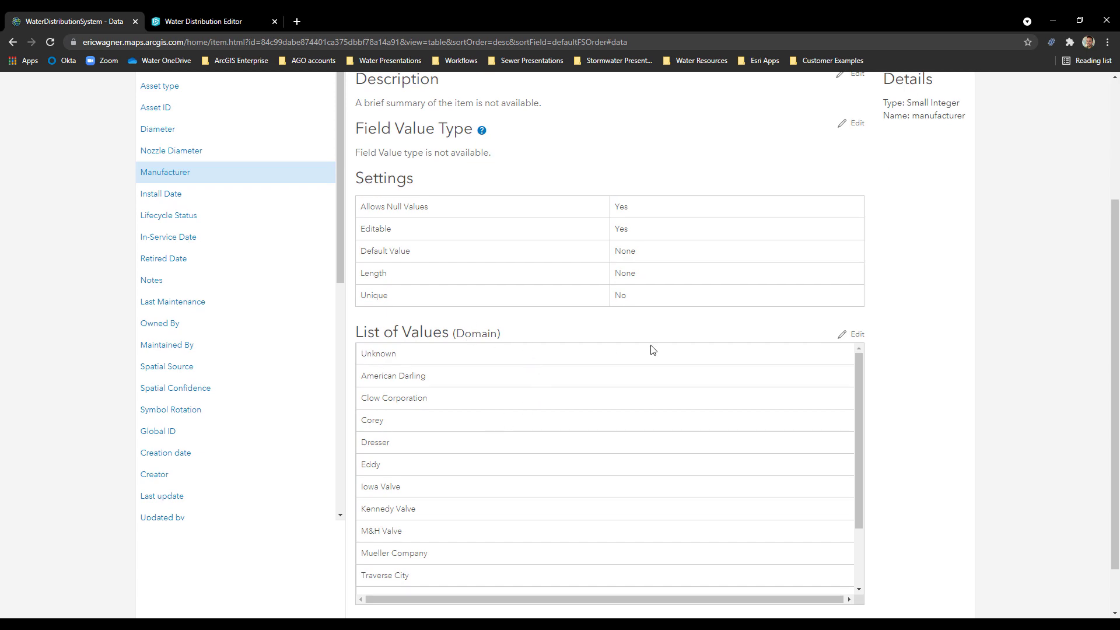
left_click(855, 338)
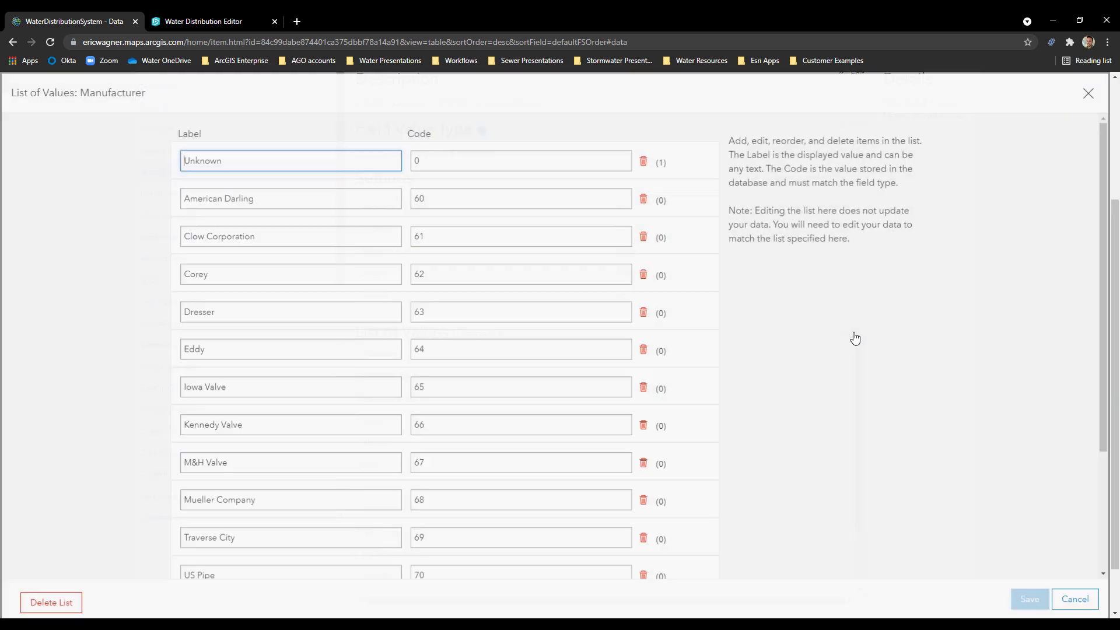
scroll(317, 367, "down", 3)
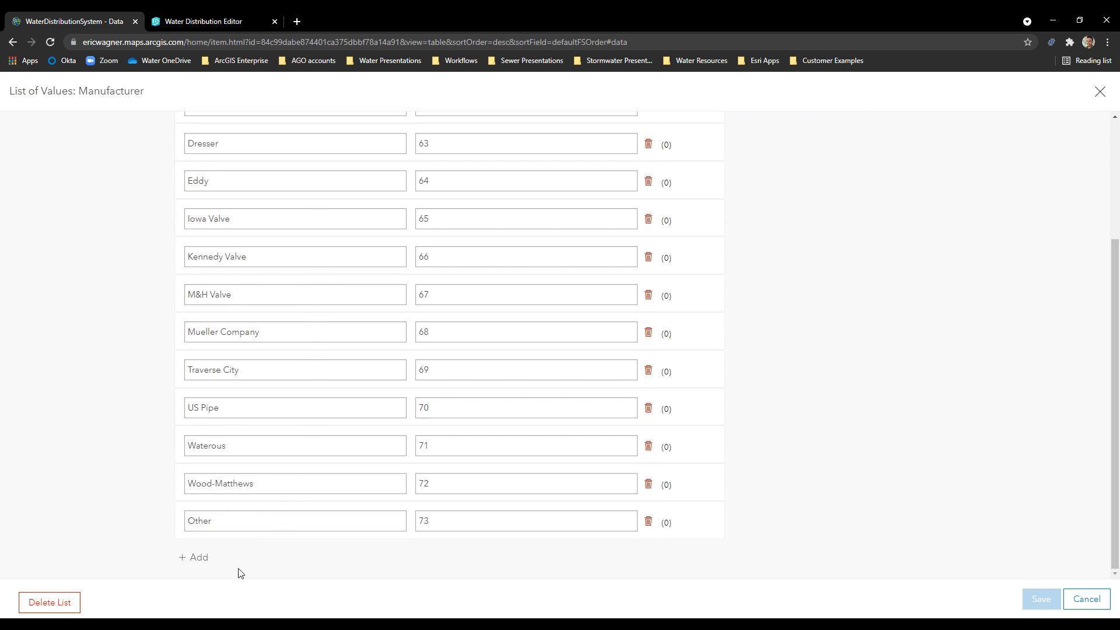
left_click(199, 557)
left_click(217, 558)
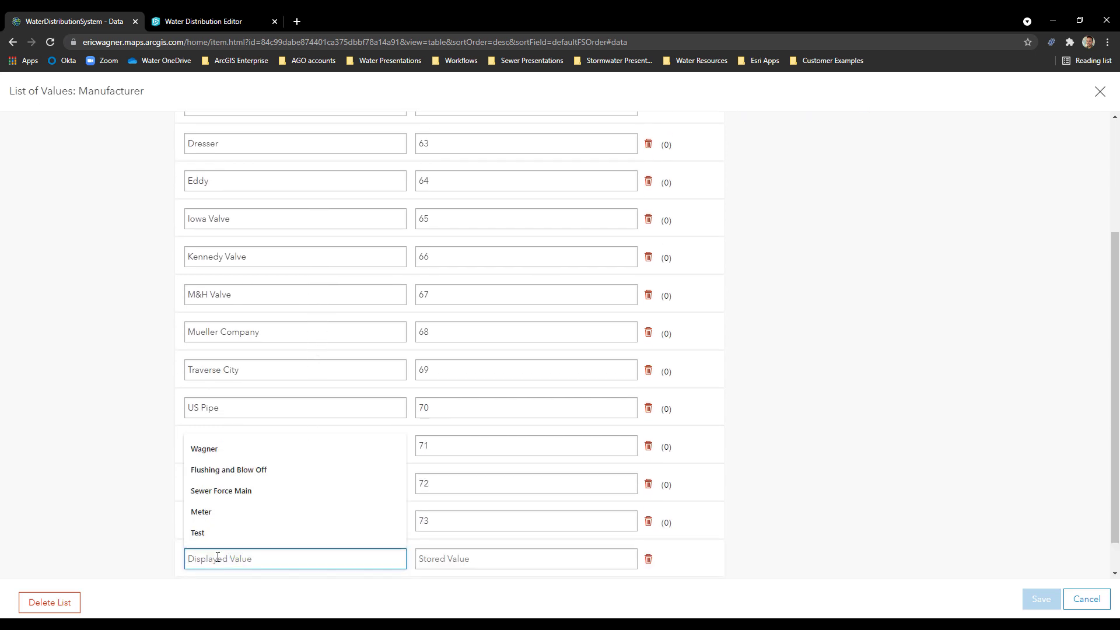
type("Wagner")
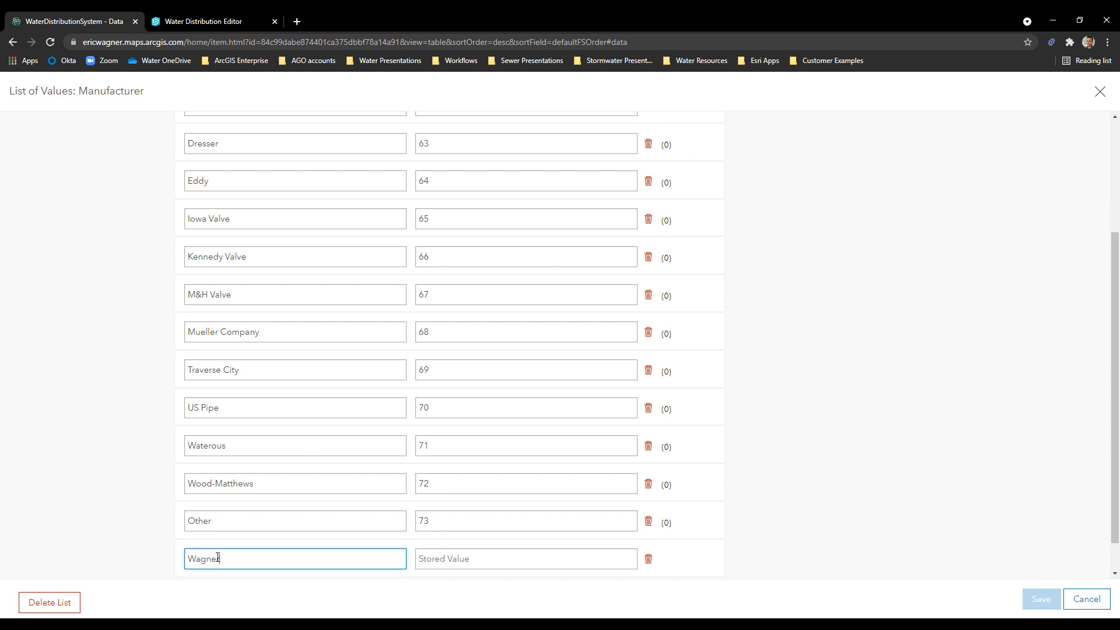
left_click(514, 561)
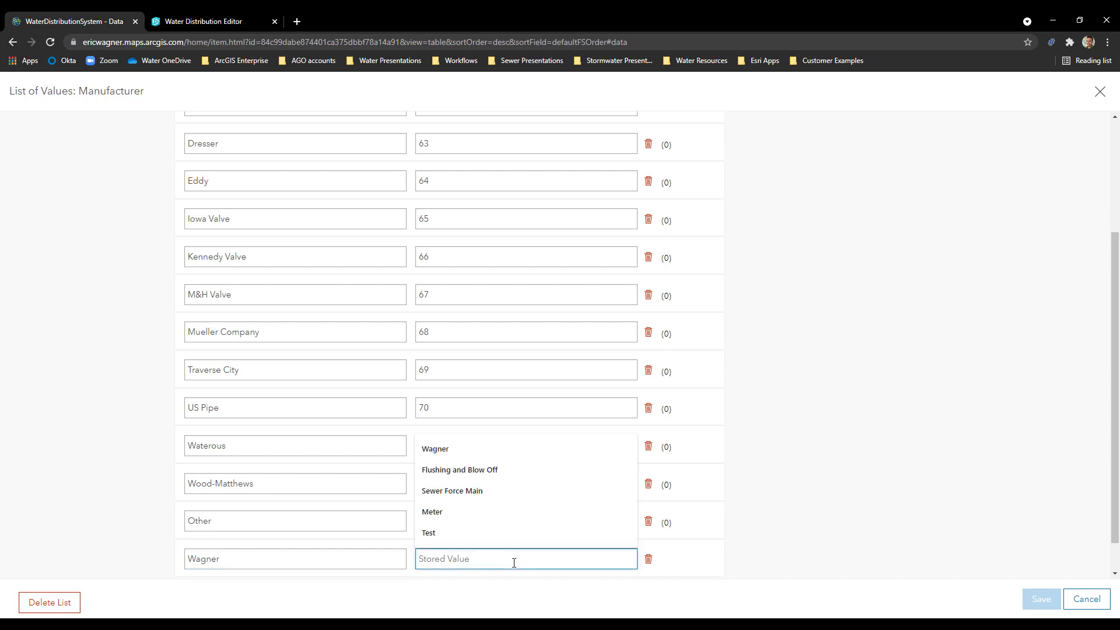
left_click(789, 475)
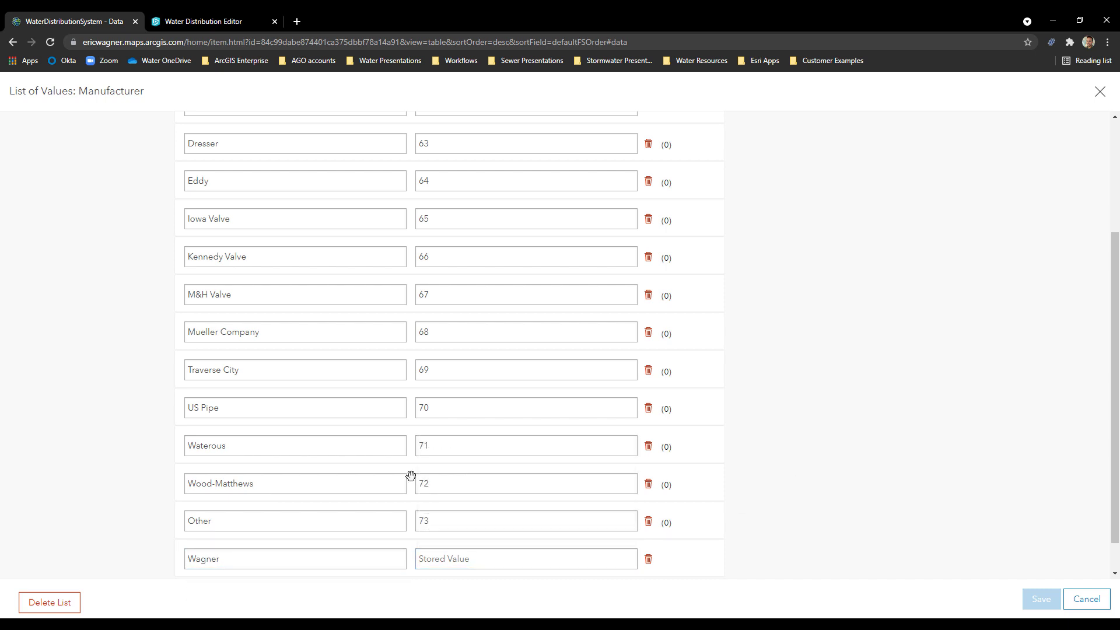
left_click(431, 563)
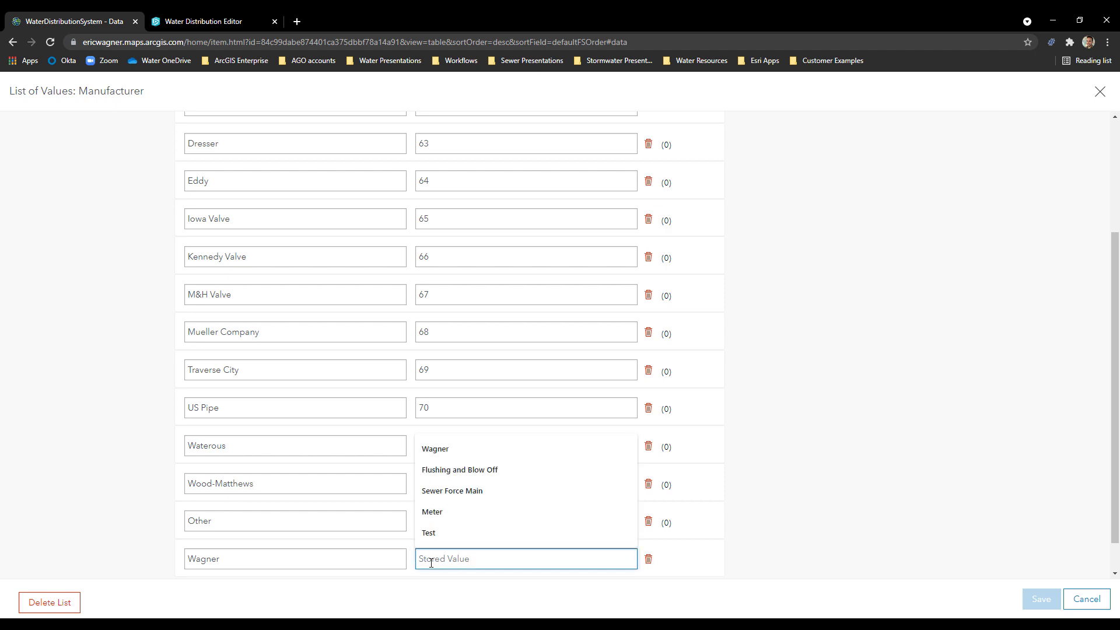
type("74")
left_click(968, 466)
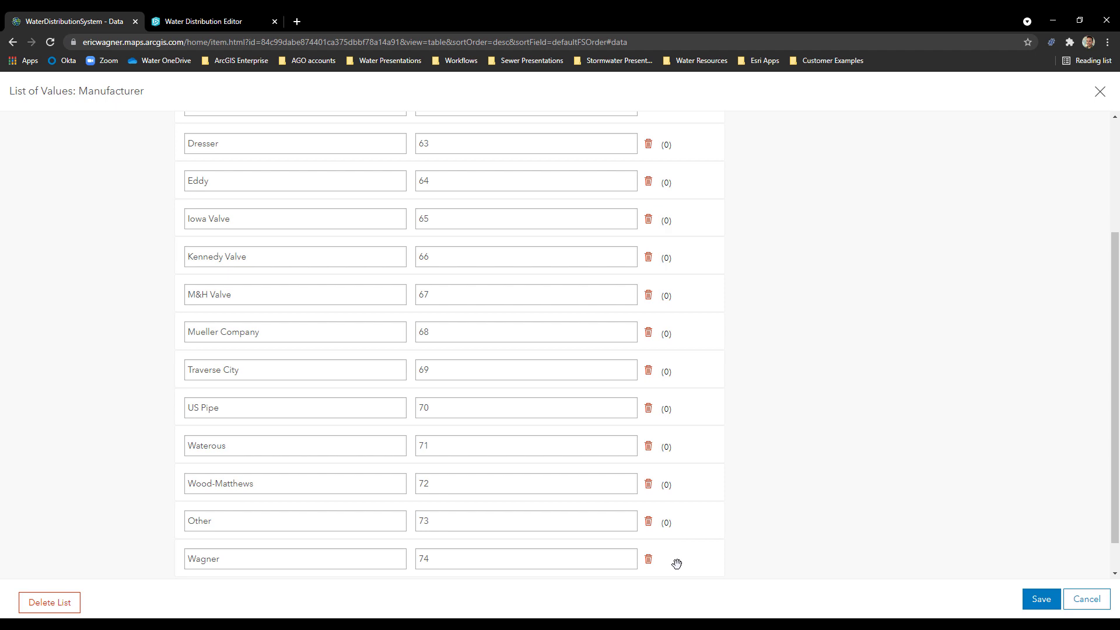
Step: Move the new manufacturer entry to the top of the list of values and save the list
left_click_drag(677, 562, 680, 126)
scroll(707, 320, "up", 3)
left_click_drag(703, 310, 704, 152)
left_click(1038, 601)
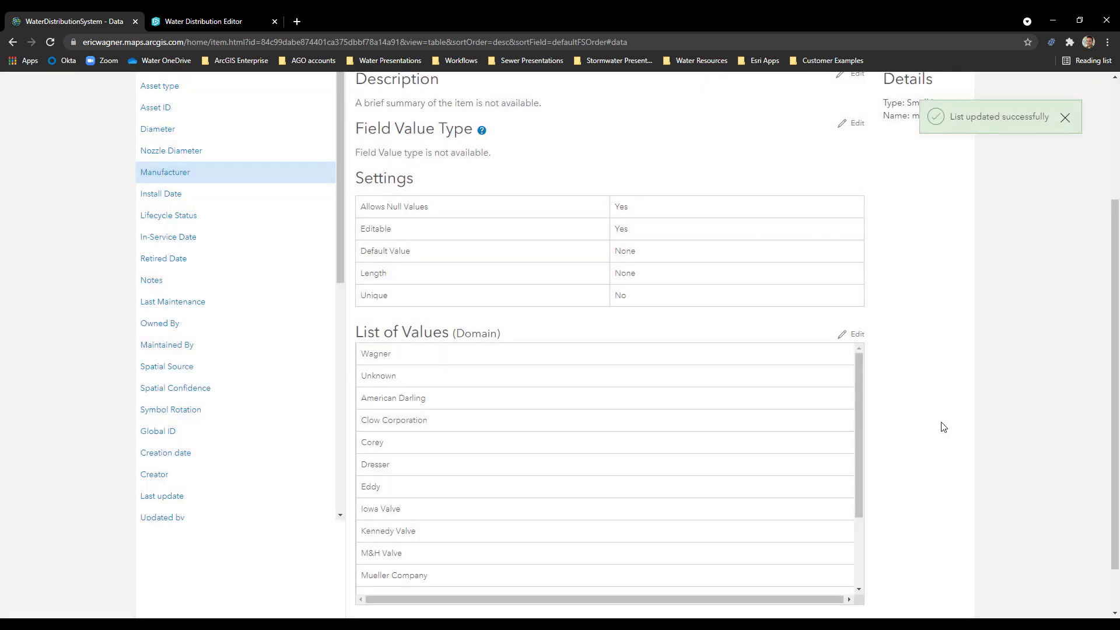
Step: Switch to the PowerPoint slide show Anatomy of Maps and Apps to view the maps and apps diagram
scroll(943, 427, "up", 1)
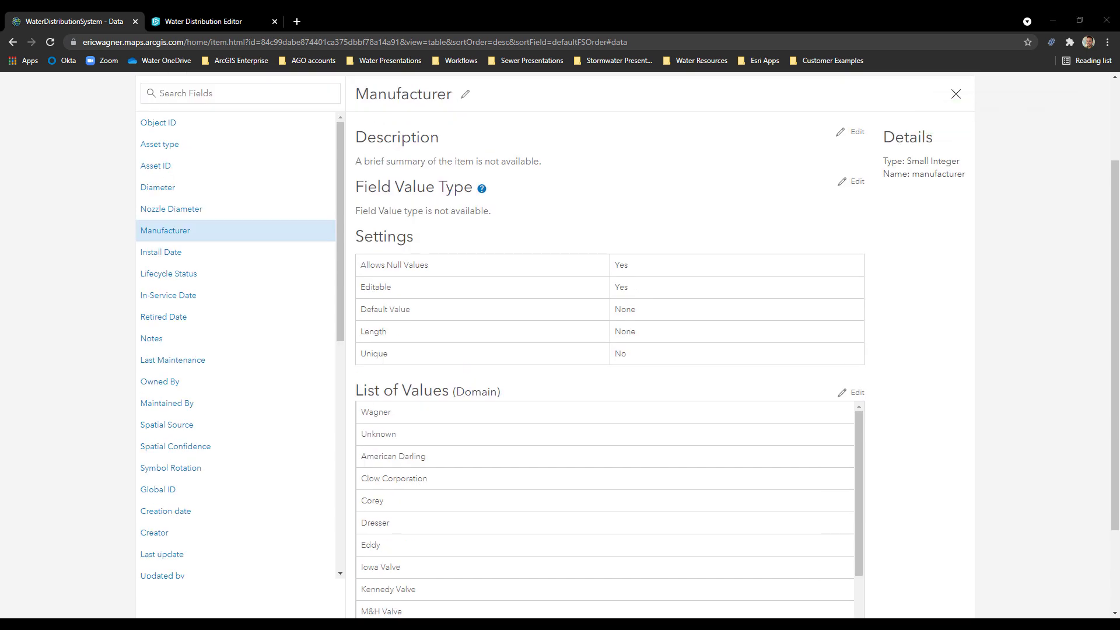
mouse_move(385, 625)
left_click(378, 560)
Step: Return to the organization's content and open the WaterDistributionSystem_editing hosted feature layer view
scroll(65, 289, "up", 2)
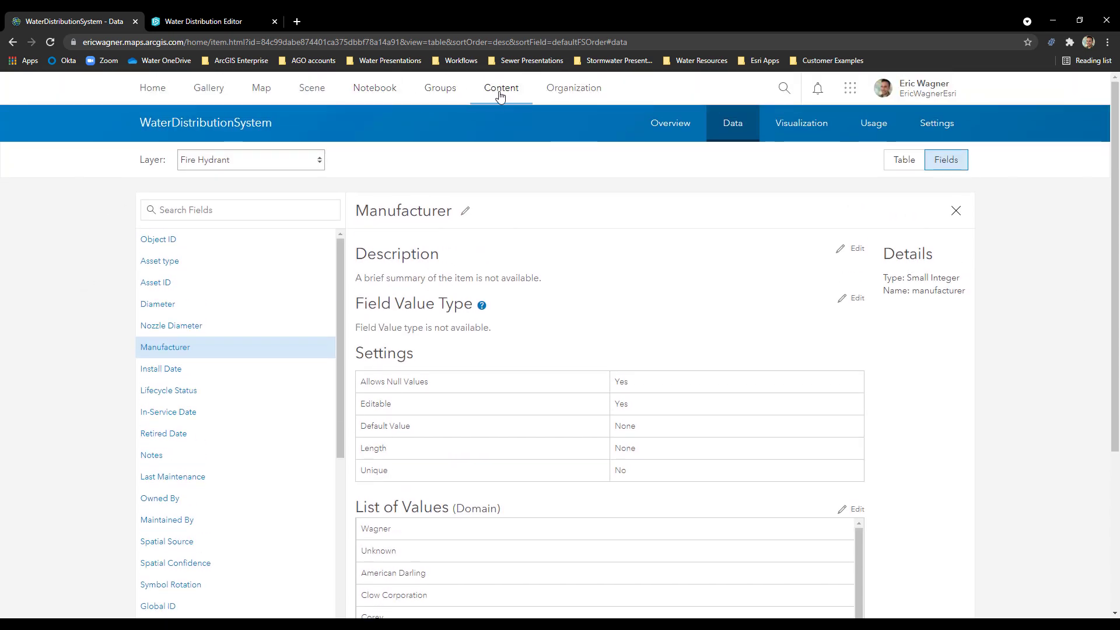
left_click(499, 93)
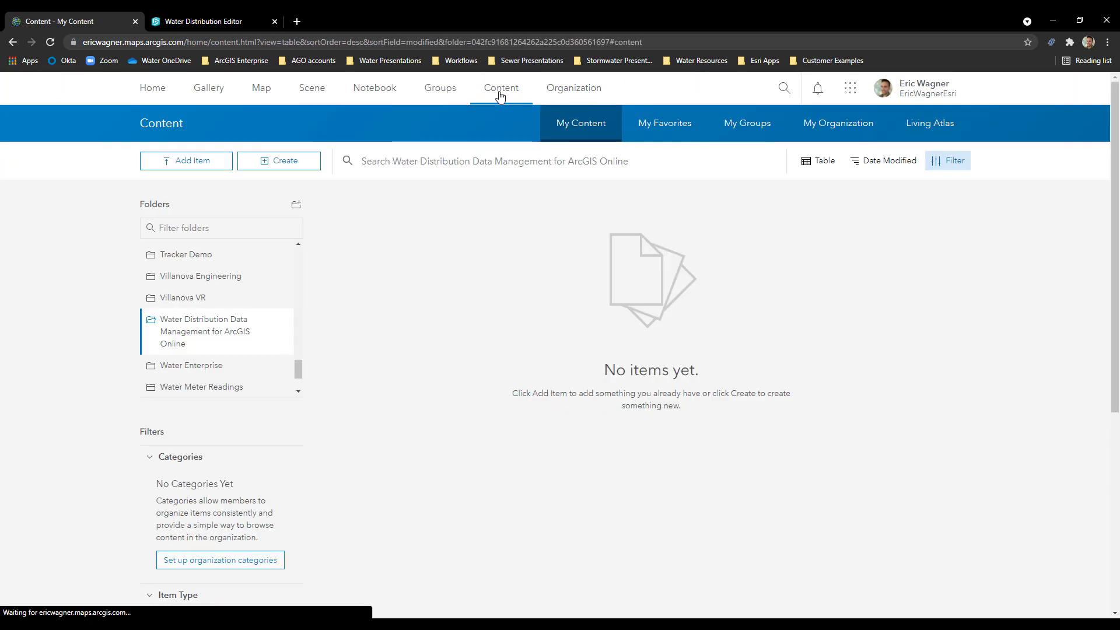
scroll(395, 350, "down", 3)
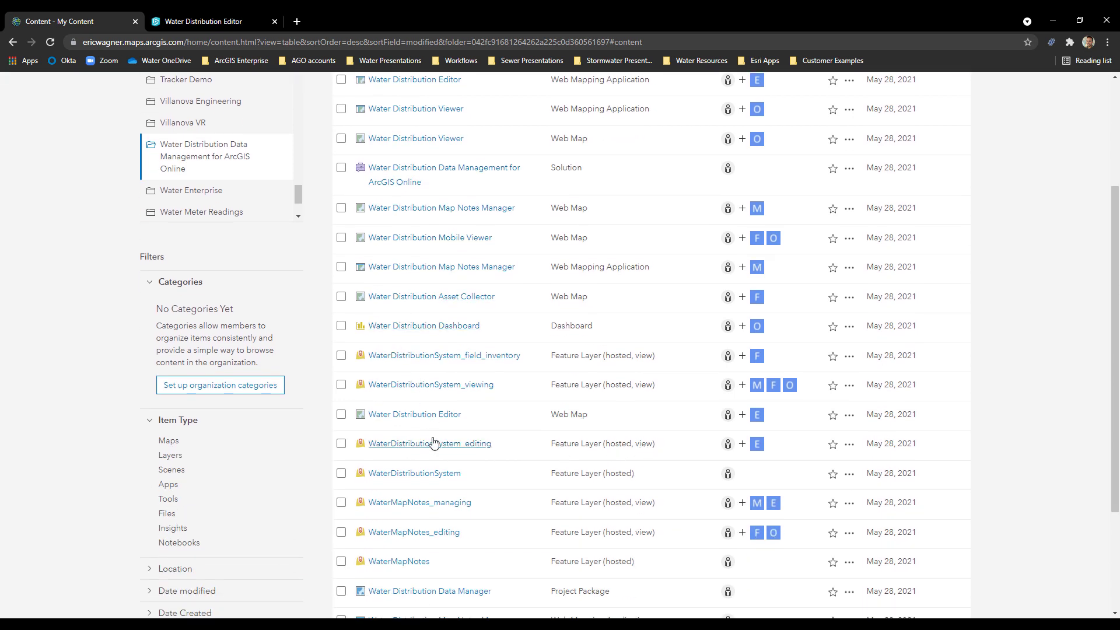
left_click(419, 444)
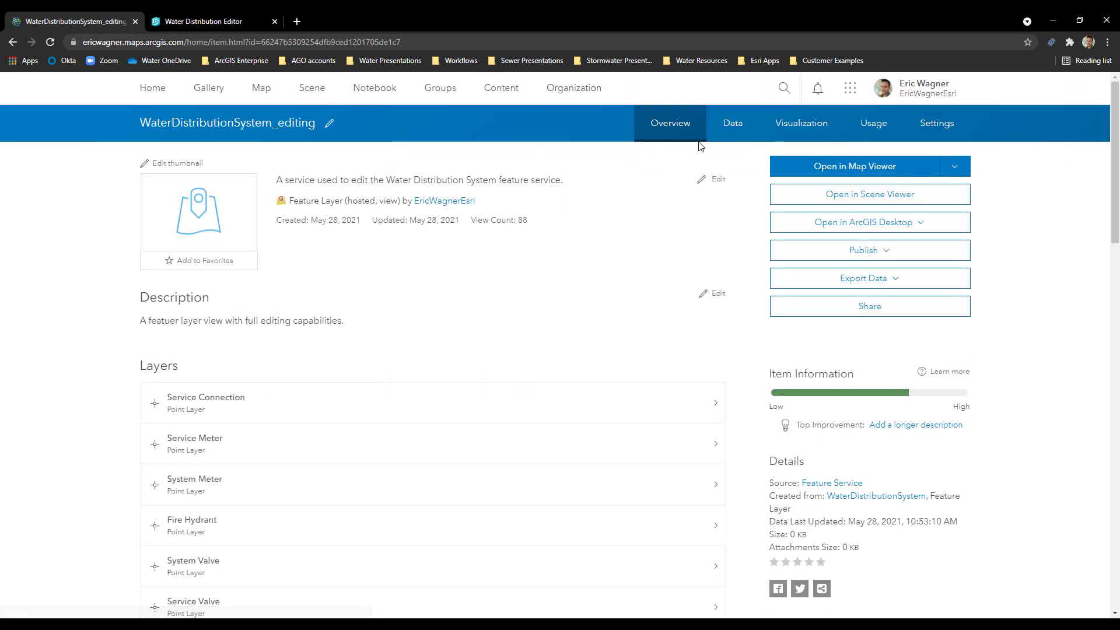
Step: Show the field list of the Fire Hydrant layer in the editing view's data
left_click(732, 124)
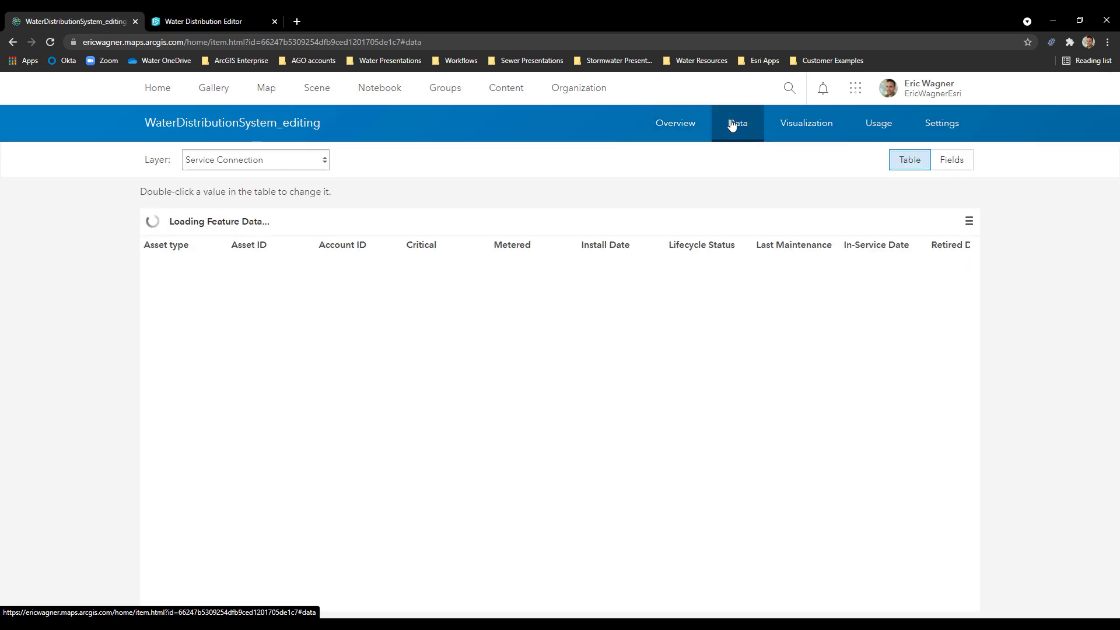
left_click(295, 161)
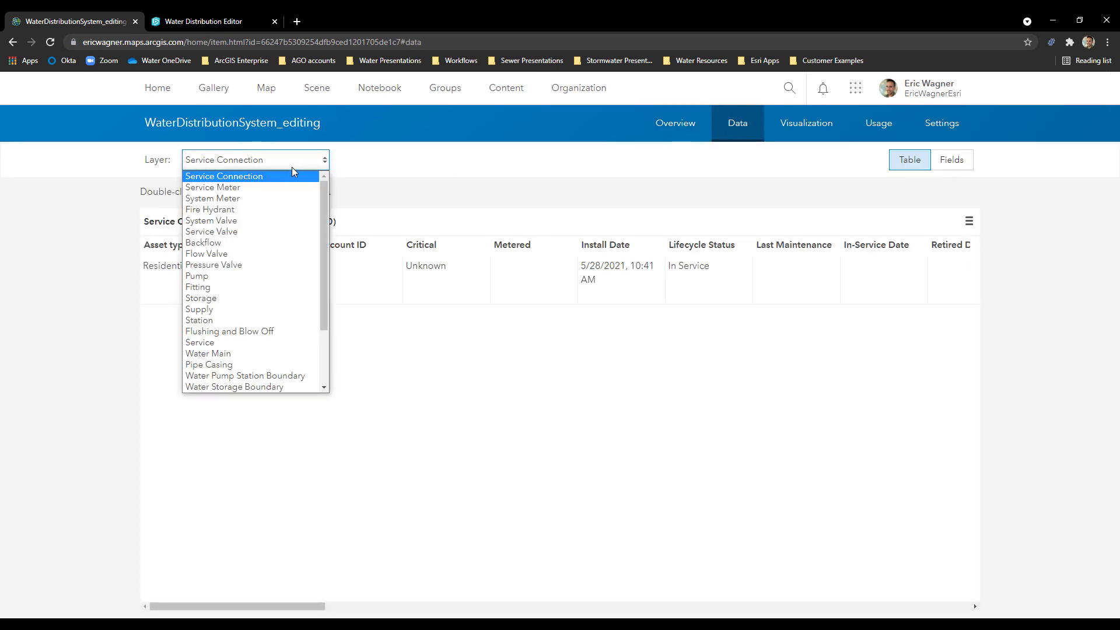
left_click(270, 209)
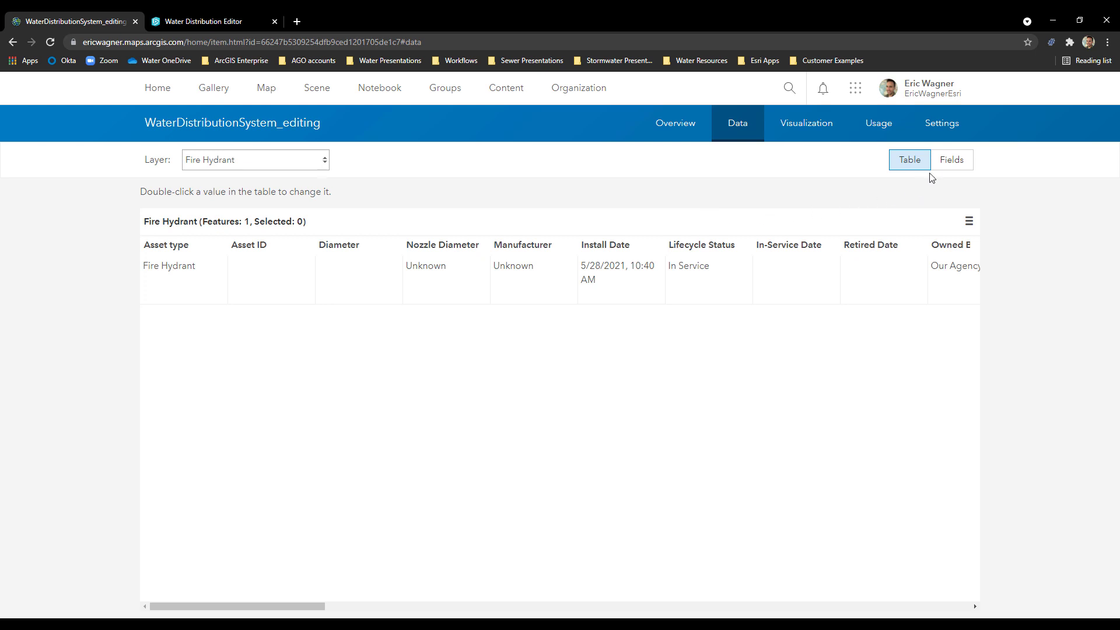
left_click(950, 161)
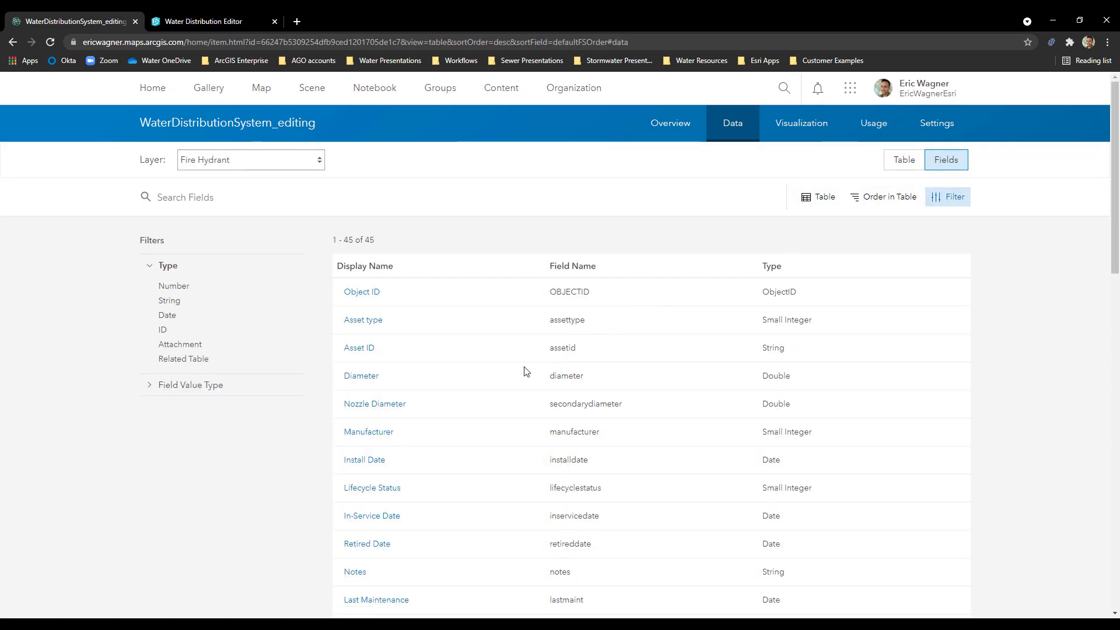
Step: Open the view's Manufacturer field and reset its overridden properties to the source layer
left_click(382, 436)
scroll(925, 373, "down", 1)
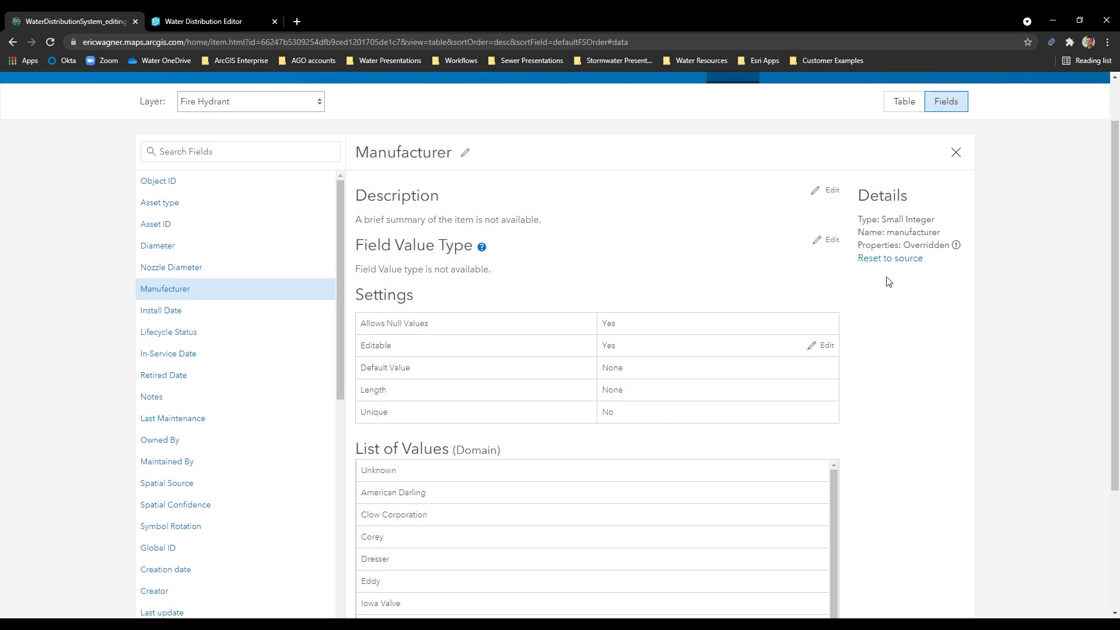
scroll(915, 432, "down", 2)
left_click_drag(830, 442, 846, 371)
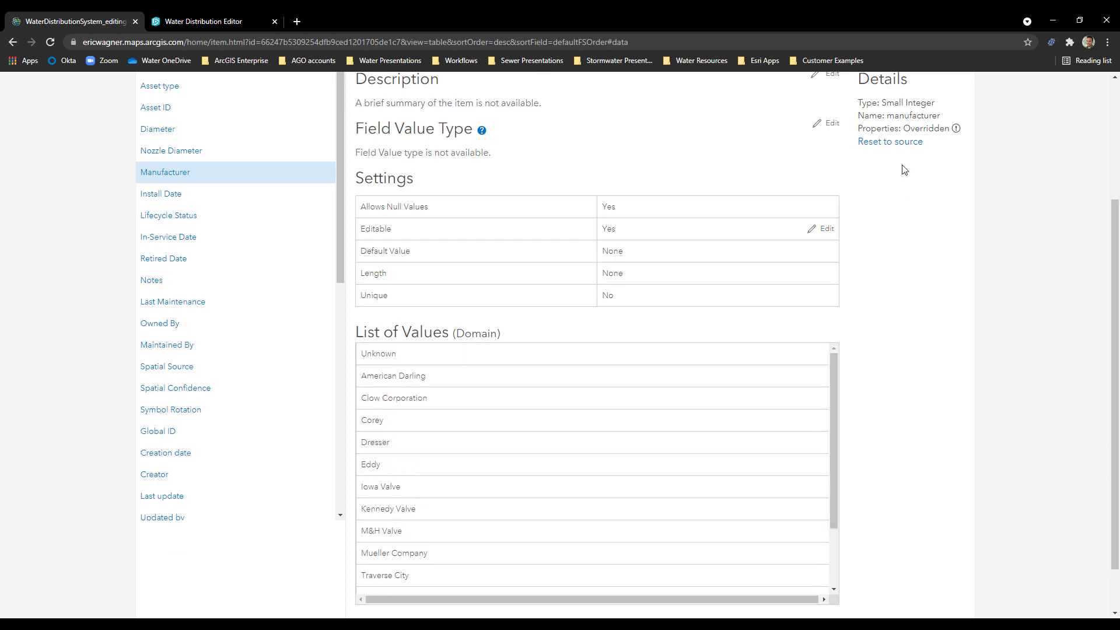
left_click(902, 145)
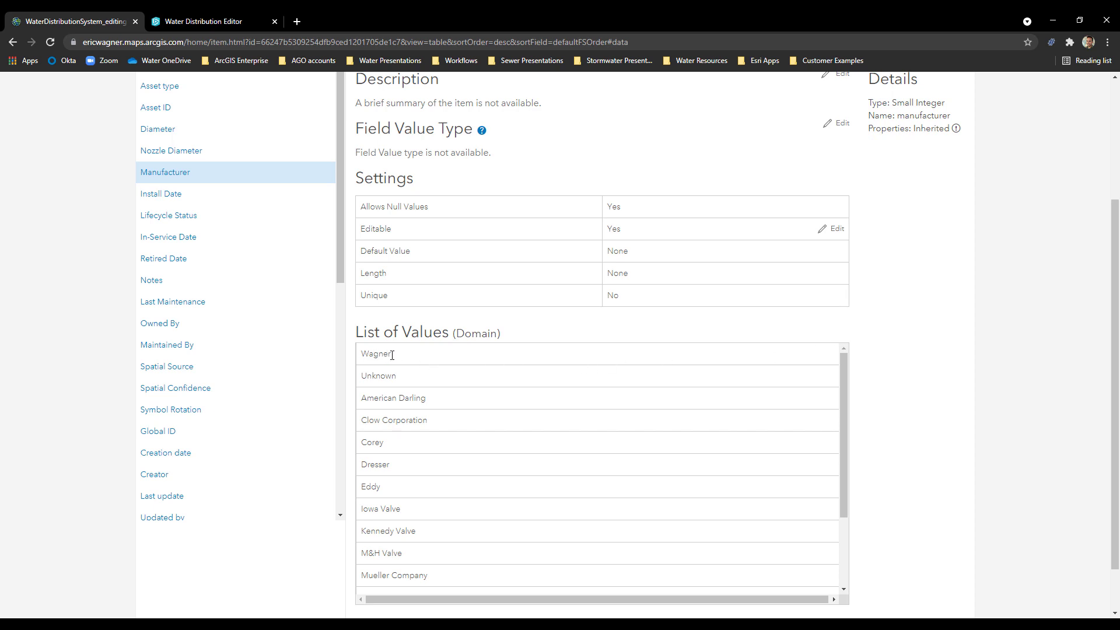
Step: Bring up the Anatomy of Maps and Apps slide show in PowerPoint again to review the diagram
scroll(942, 388, "up", 2)
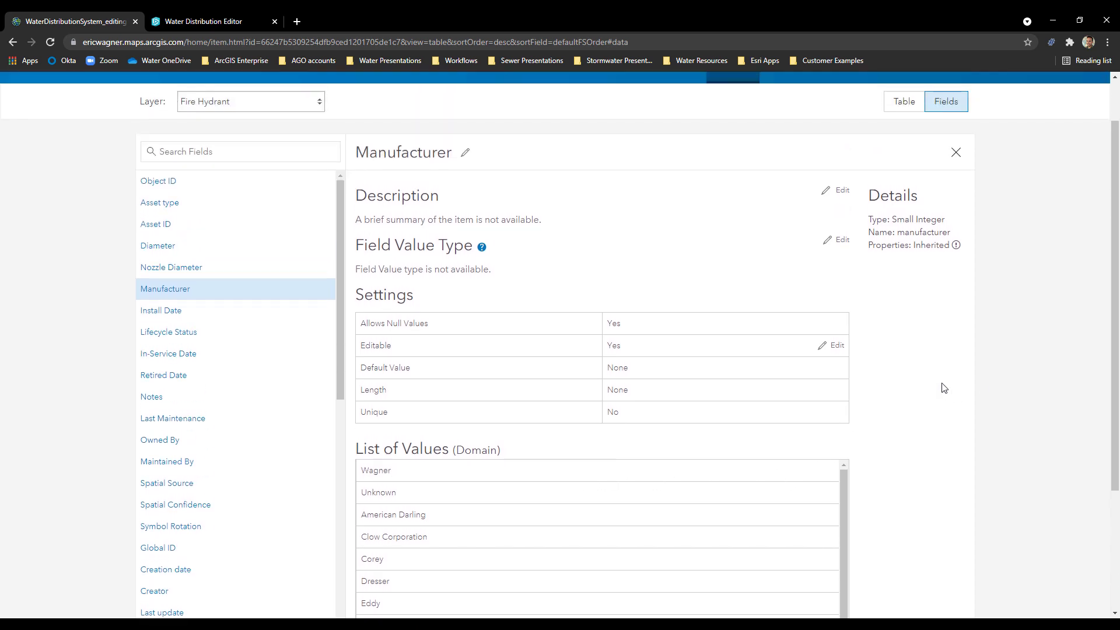
mouse_move(386, 624)
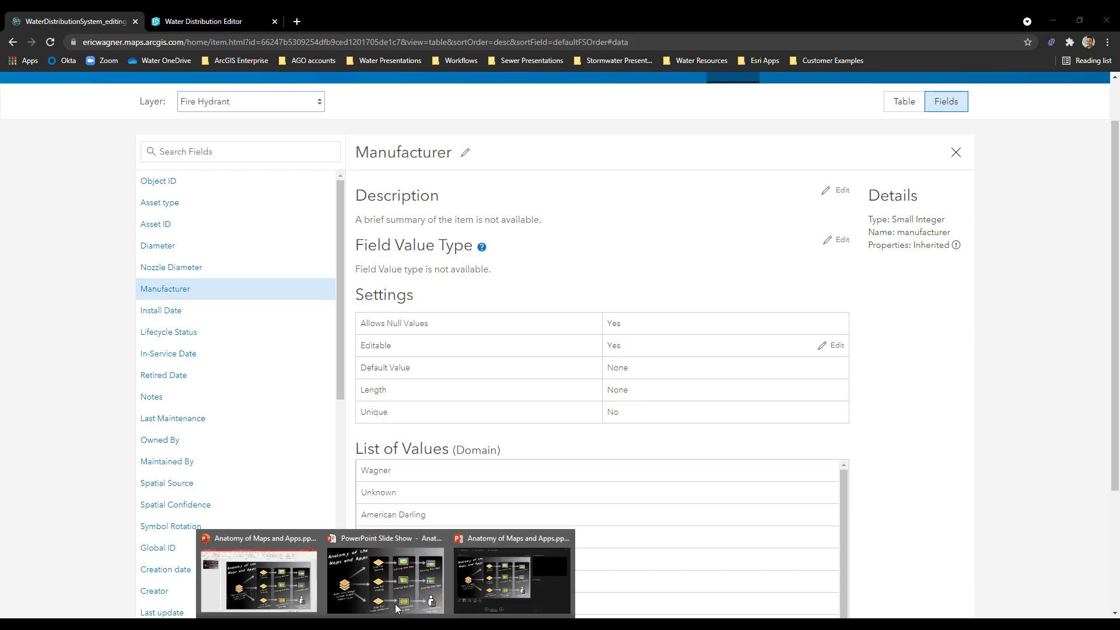
left_click(385, 574)
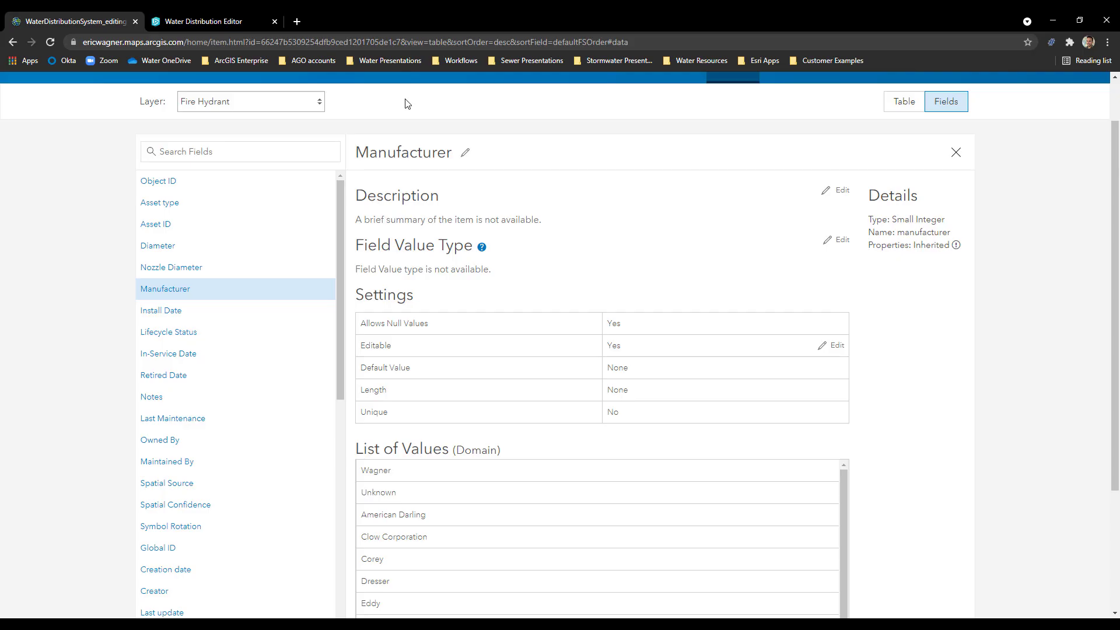
Step: Reload the Water Distribution Editor app, select the fire hydrant on Plymouth Rd and examine its Manufacturer choices
left_click(207, 17)
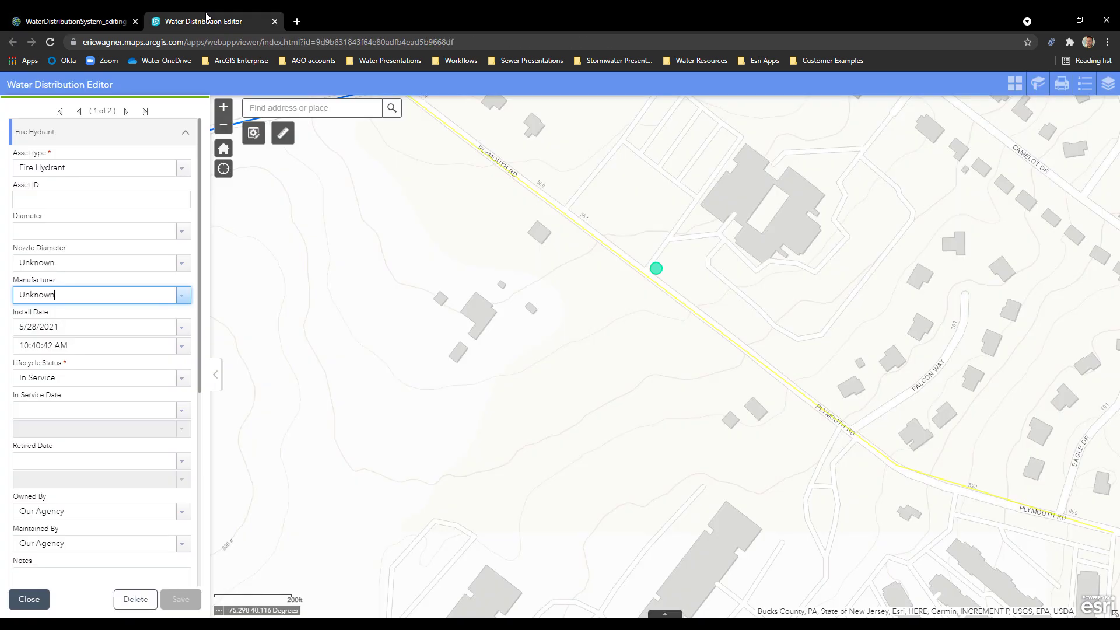
left_click(49, 42)
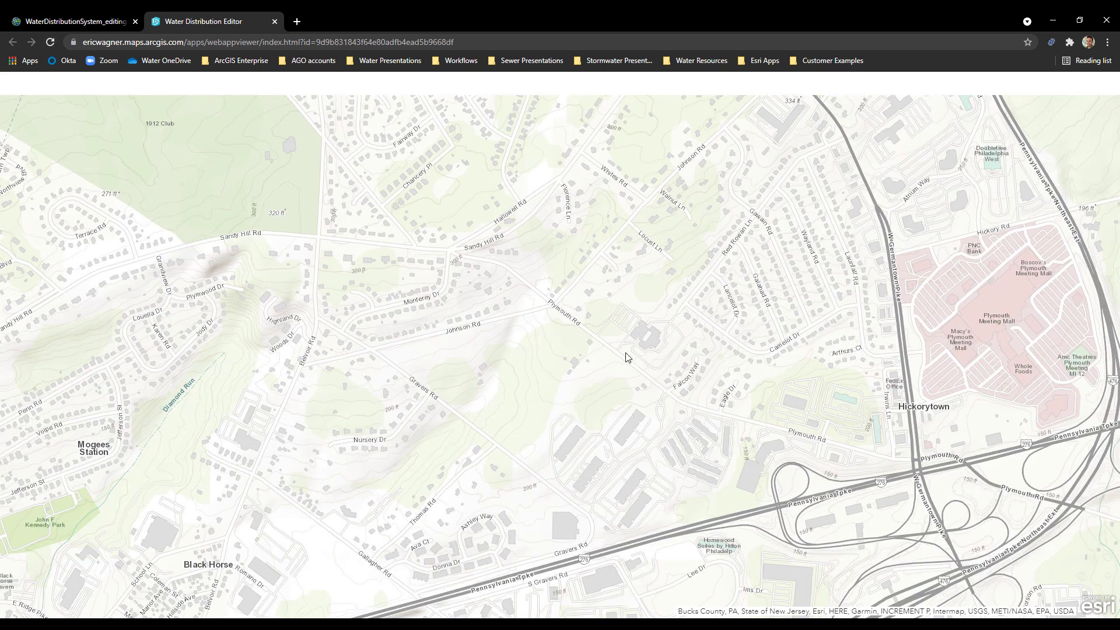
scroll(846, 357, "up", 3)
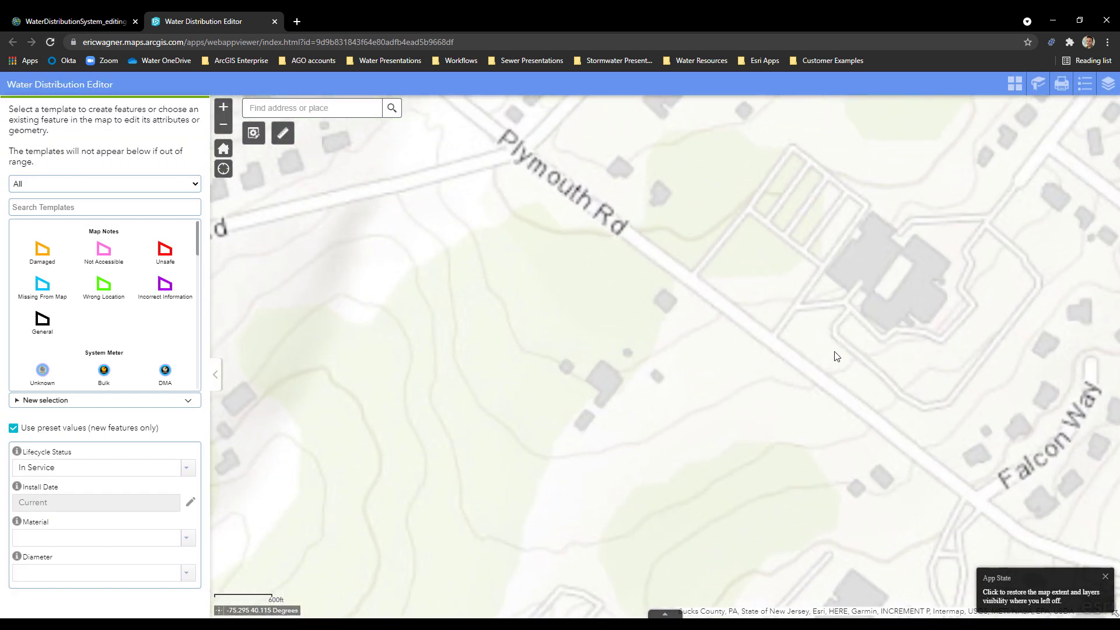
left_click(785, 339)
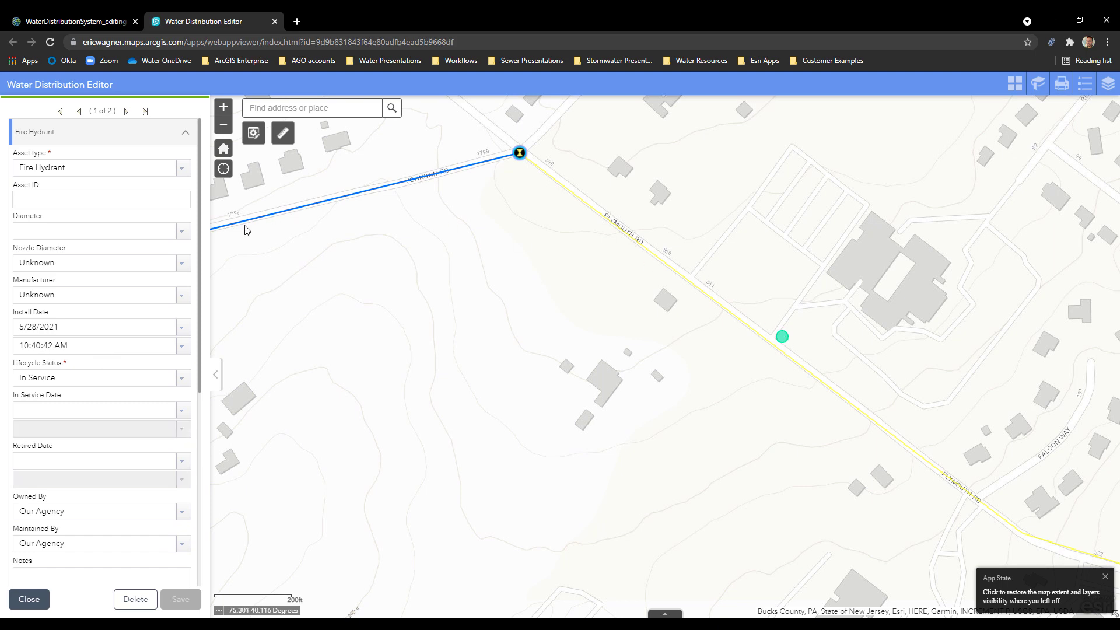
left_click(183, 296)
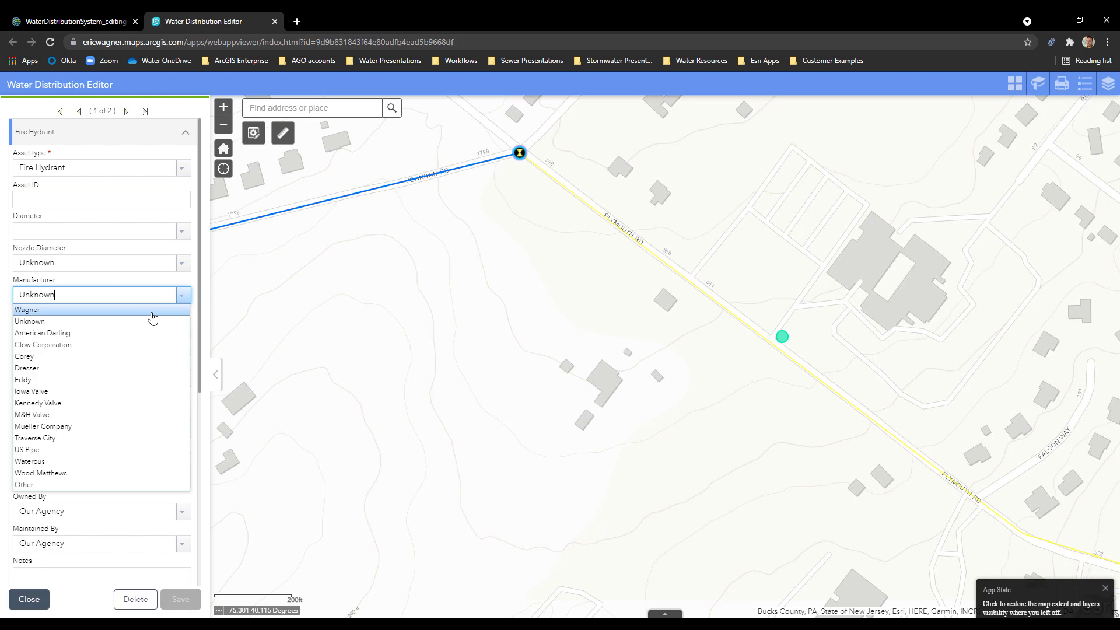
Step: Set the selected hydrant's Manufacturer to the newly added choice at the head of the list and save the edit
left_click(152, 316)
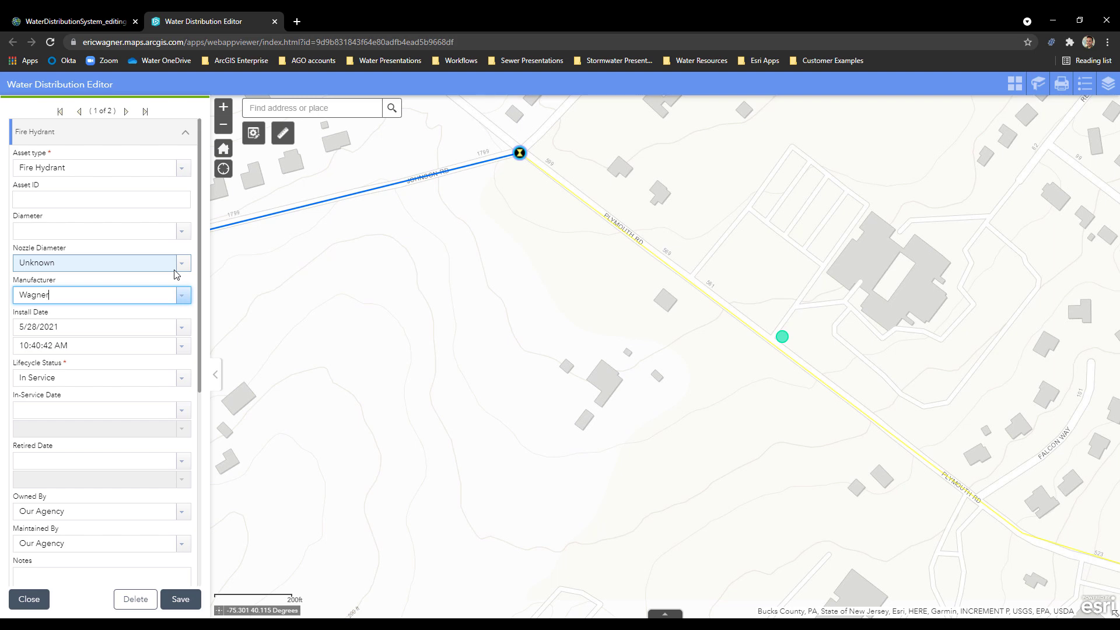
left_click(181, 601)
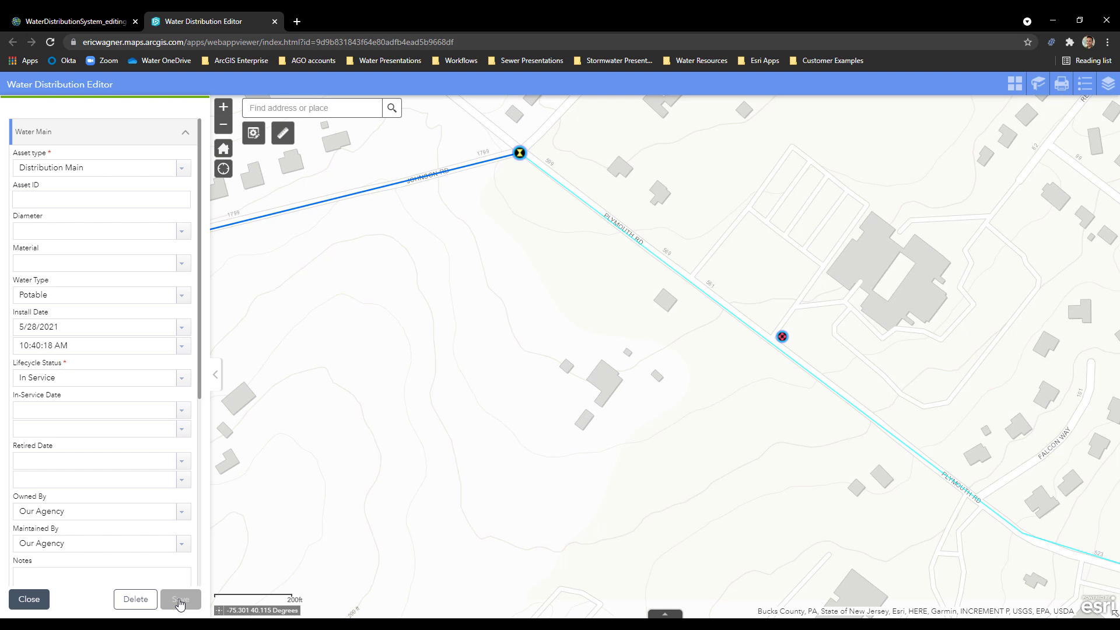
Step: Switch to the Anatomy of Maps and Apps slide show in PowerPoint to review how layers, views and apps connect
mouse_move(385, 625)
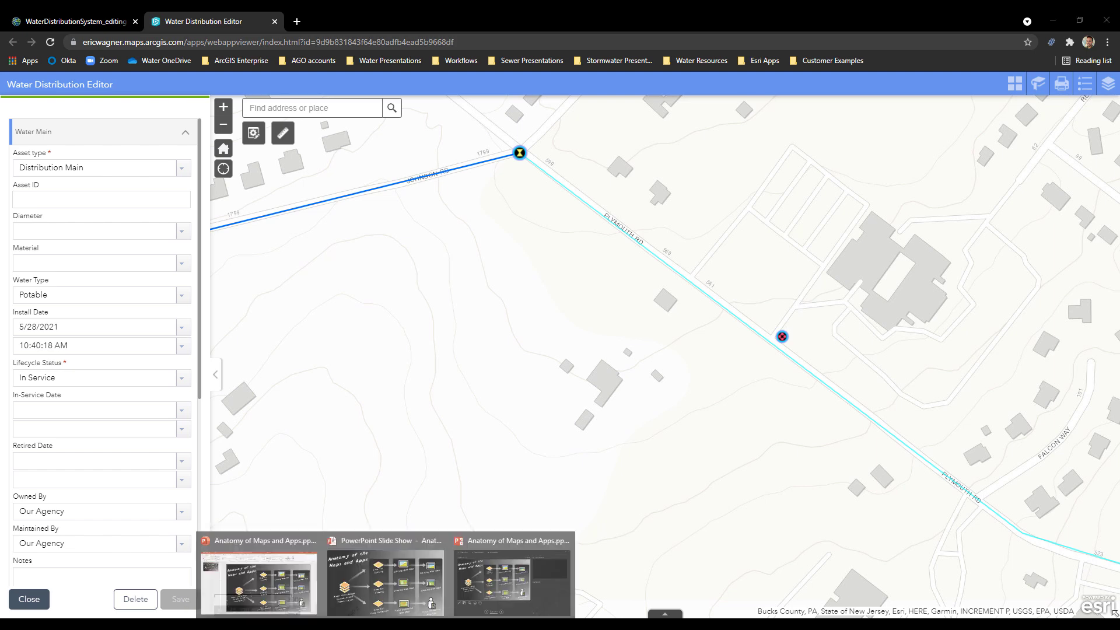
left_click(385, 583)
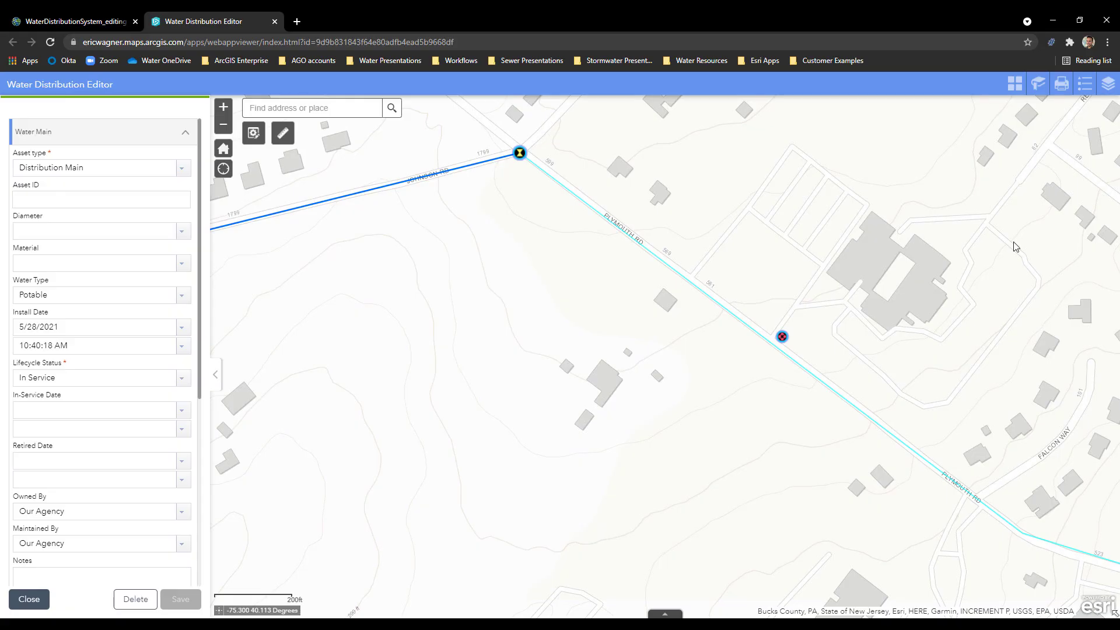
Step: Return to the ArcGIS Online content list and open the WaterDistributionSystem hosted feature layer's item page
left_click(74, 19)
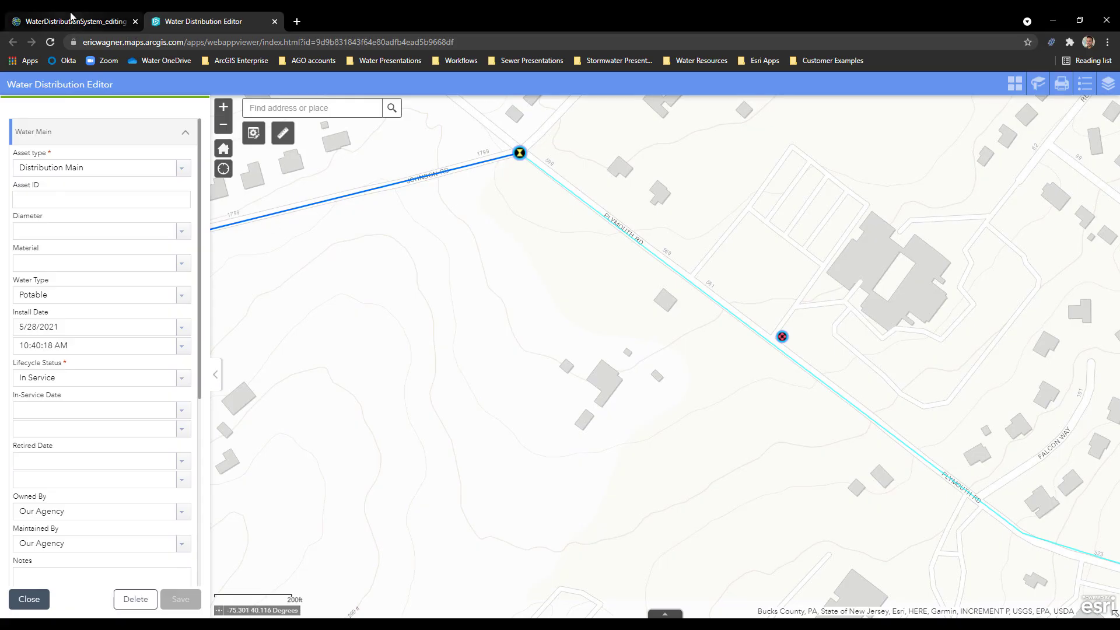
scroll(283, 218, "up", 1)
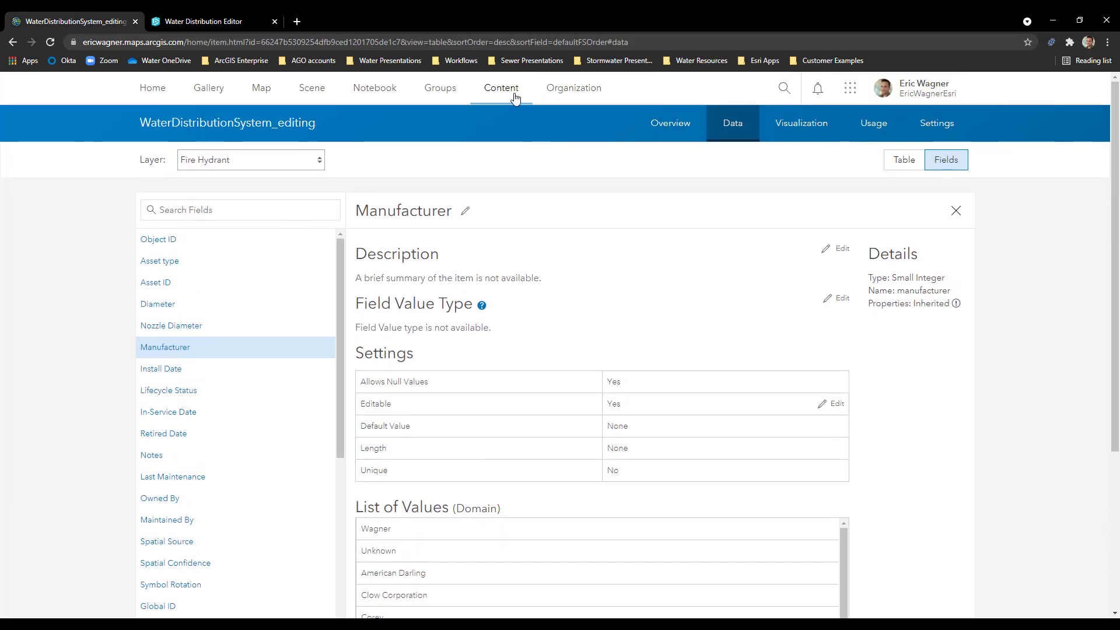
left_click(508, 93)
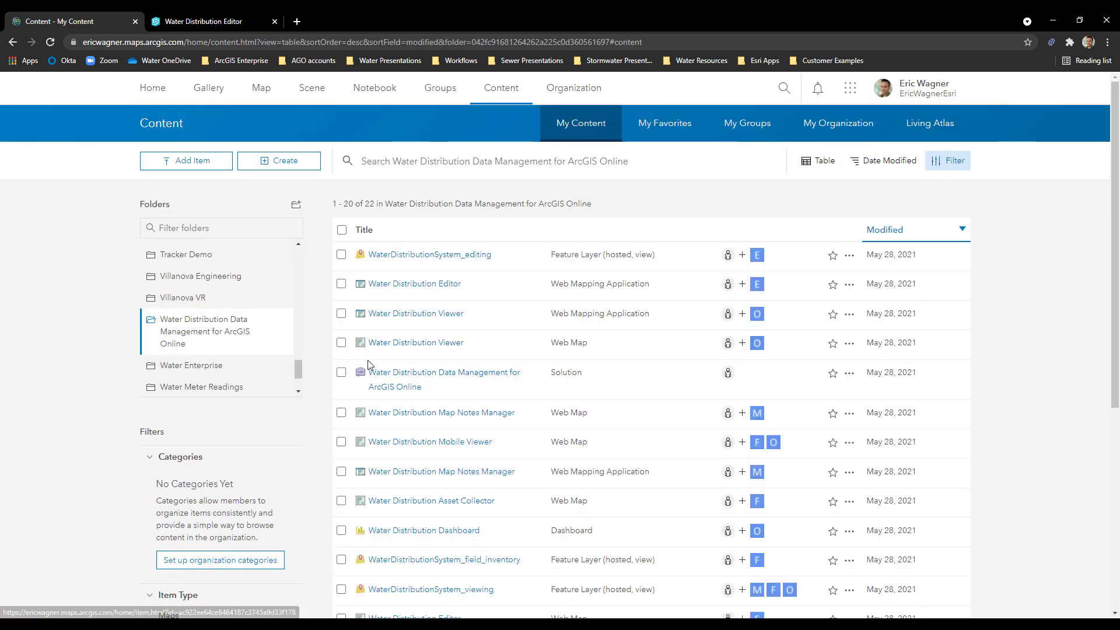
scroll(405, 386, "down", 3)
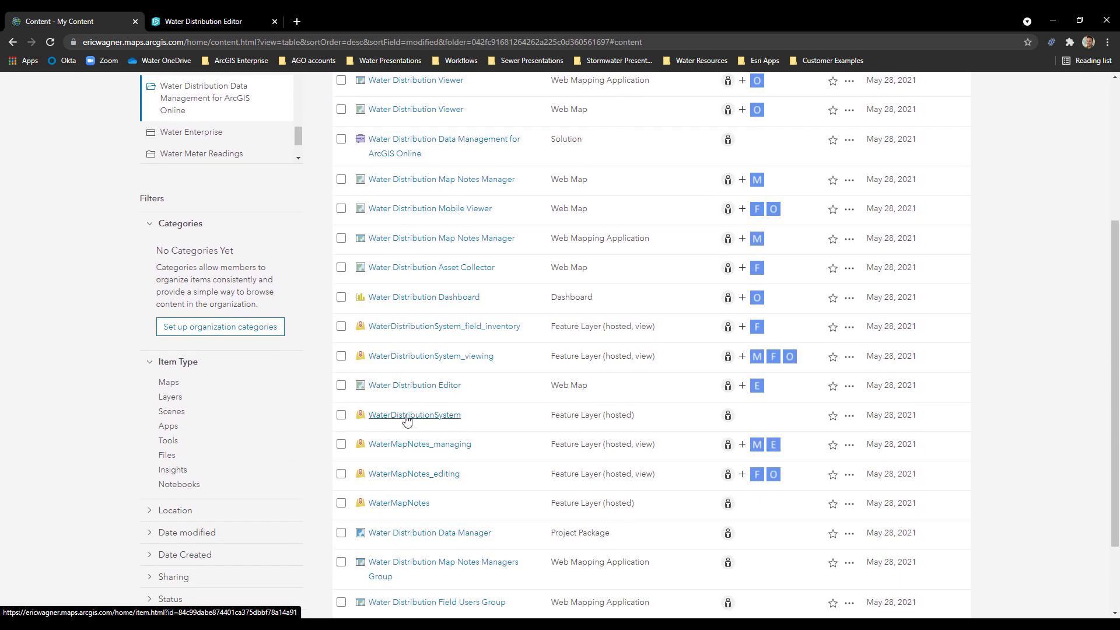
left_click(407, 415)
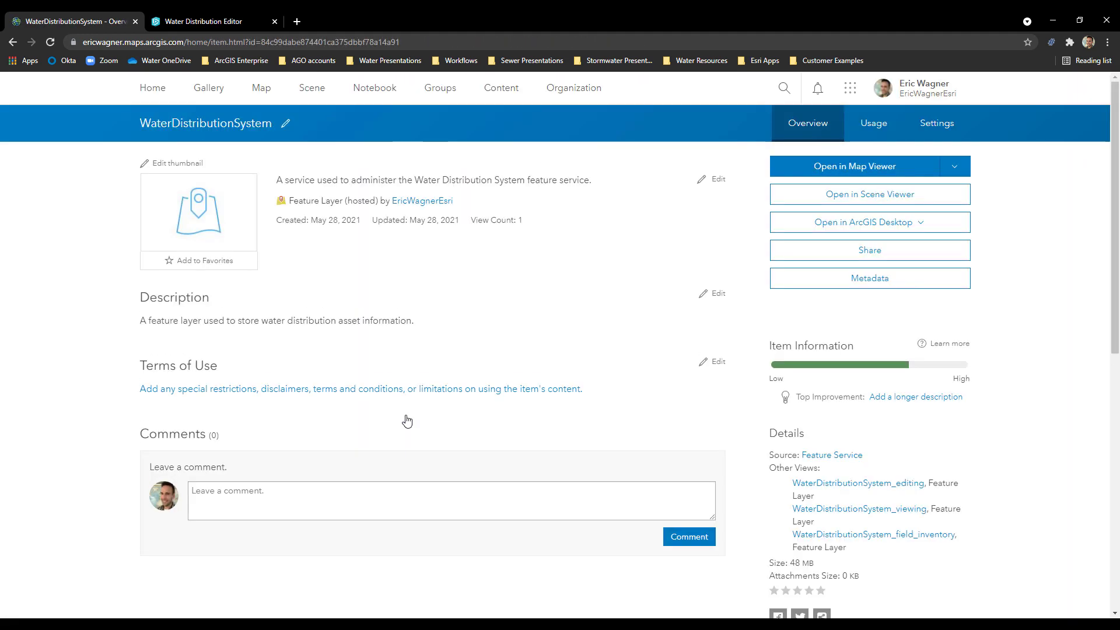
Step: Show the field list of the Fire Hydrant layer in the WaterDistributionSystem source data
left_click(736, 133)
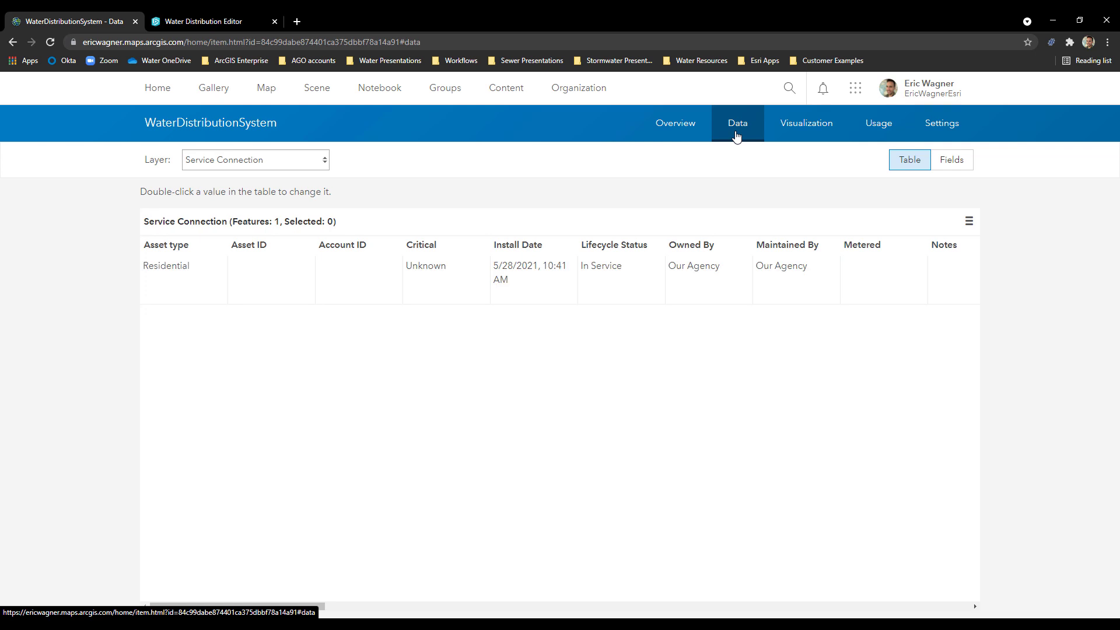
left_click(960, 165)
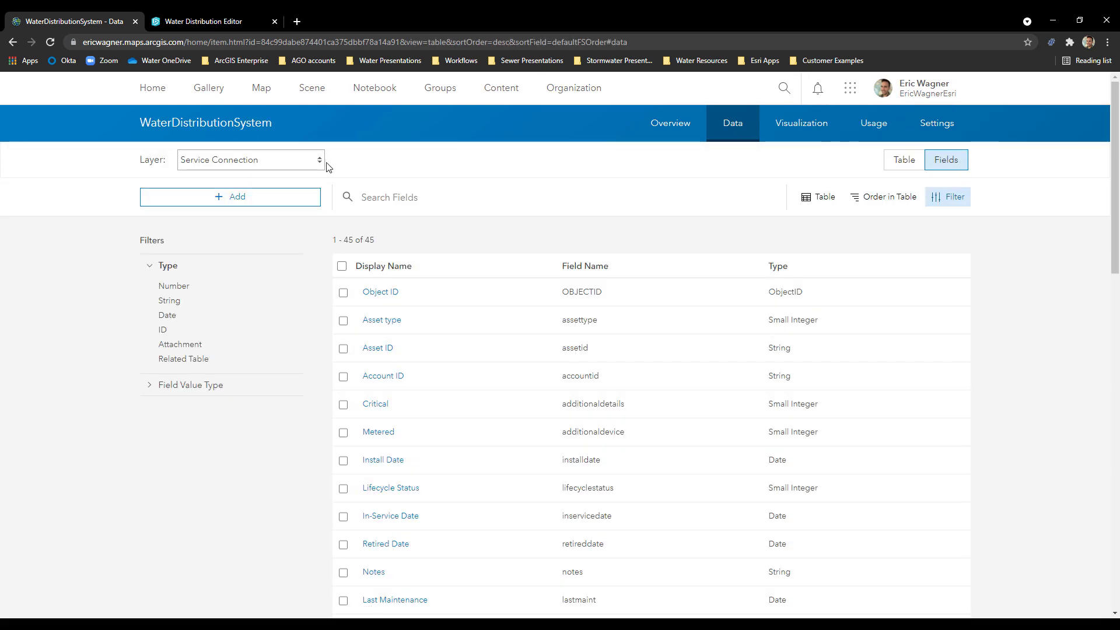
left_click(320, 165)
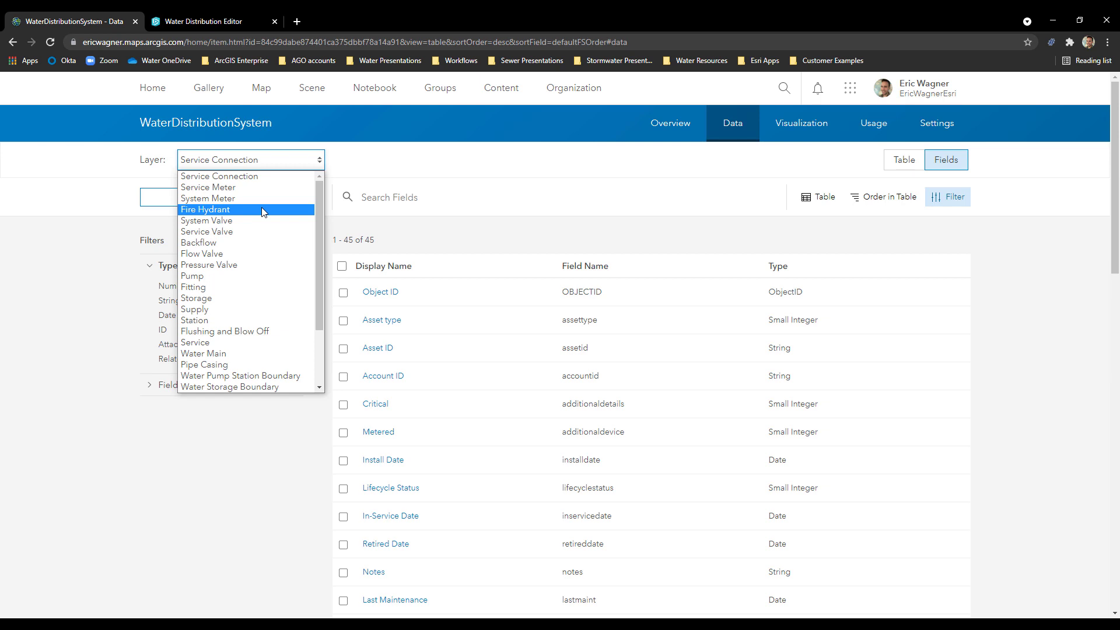
left_click(261, 210)
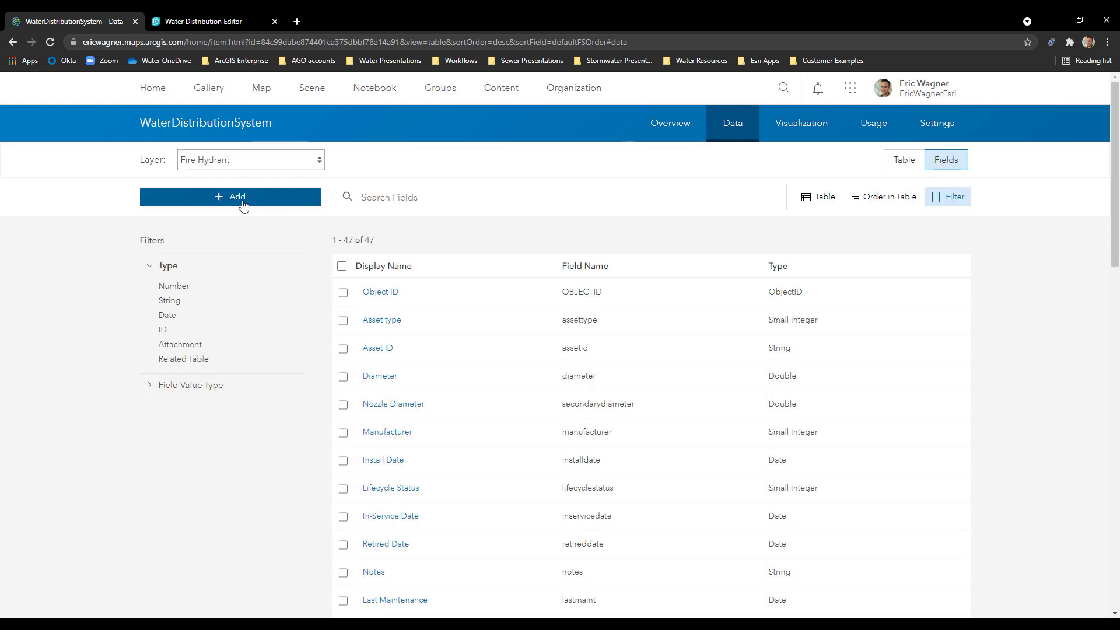
Step: Add a String field named TestField with display name Test Field and length 256 to the Fire Hydrant layer
left_click(246, 202)
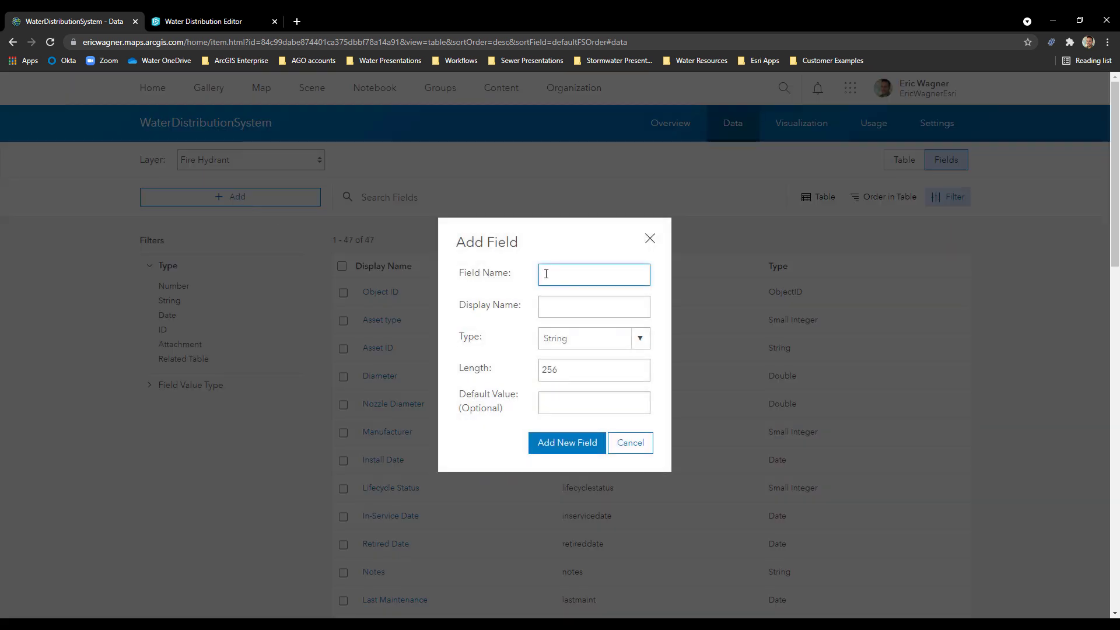
type("TestField")
left_click(567, 310)
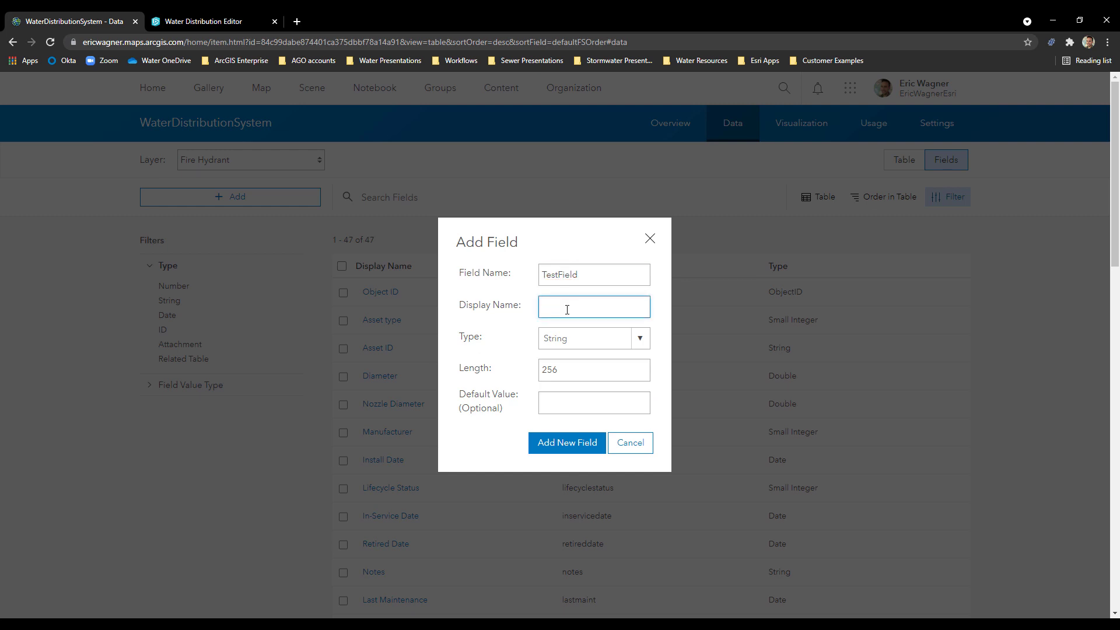
type("Test Field")
left_click(636, 344)
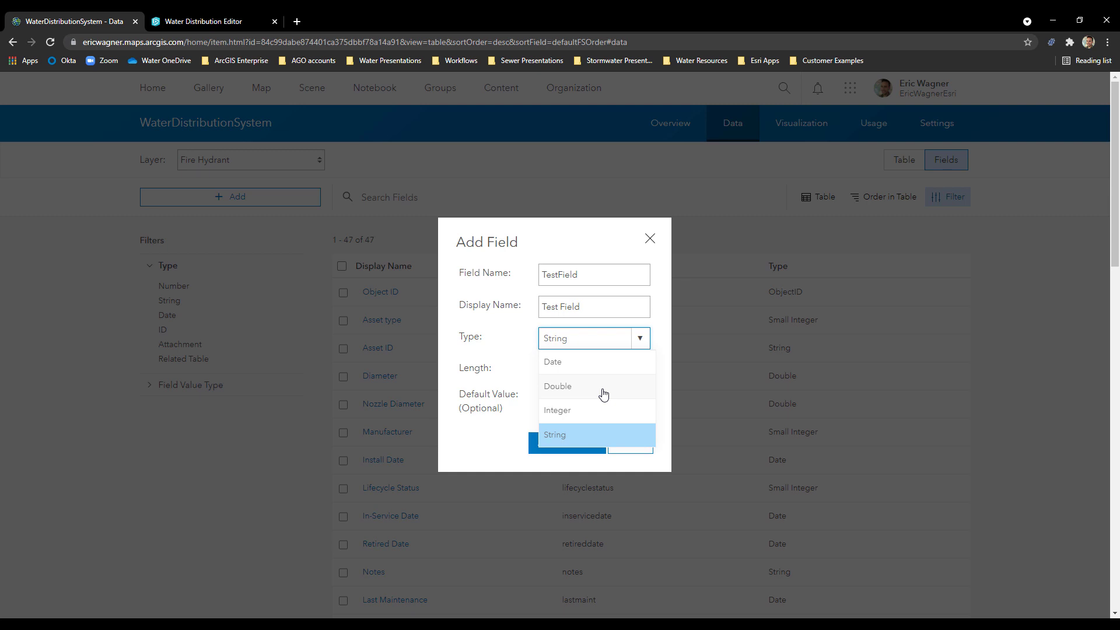
left_click(571, 442)
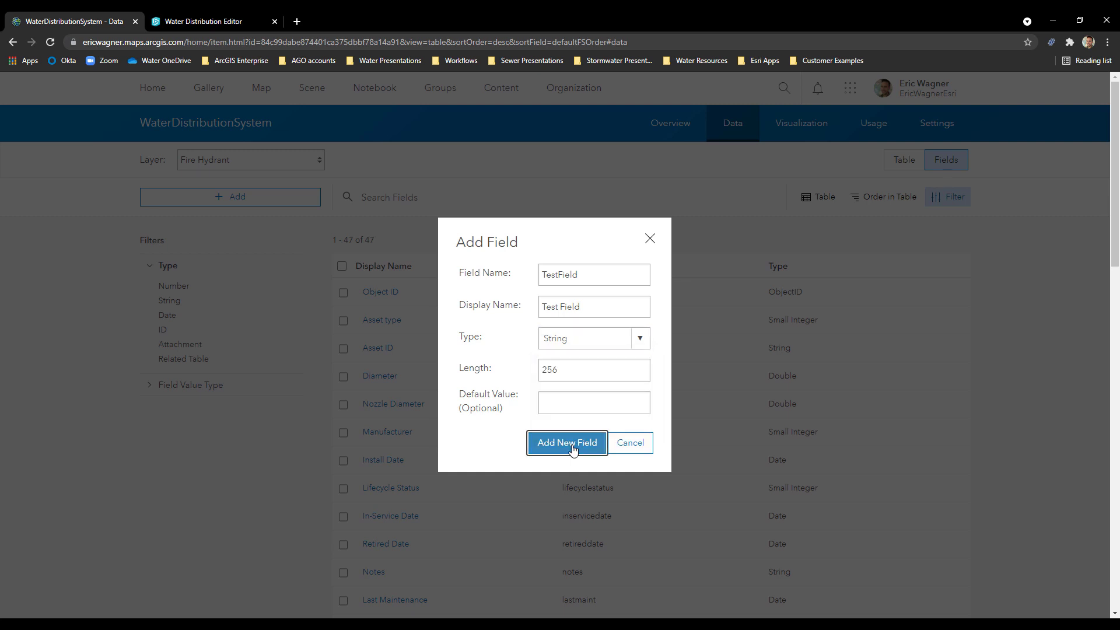
left_click(571, 446)
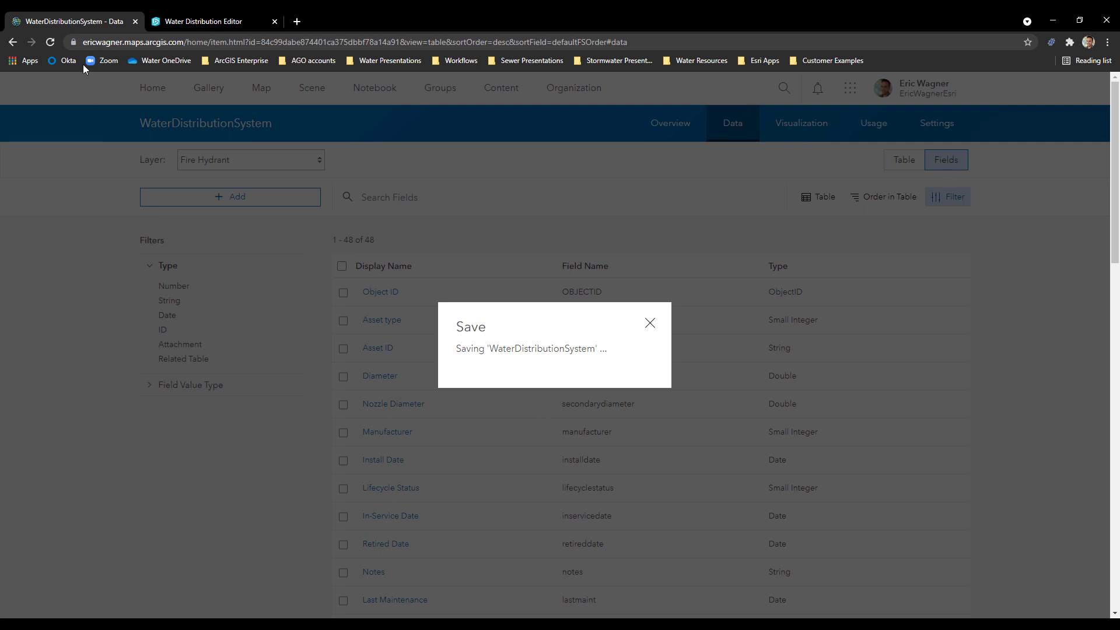
Step: Reload the source layer's data page and check the end of the Fire Hydrant field list for Test Field
left_click(51, 42)
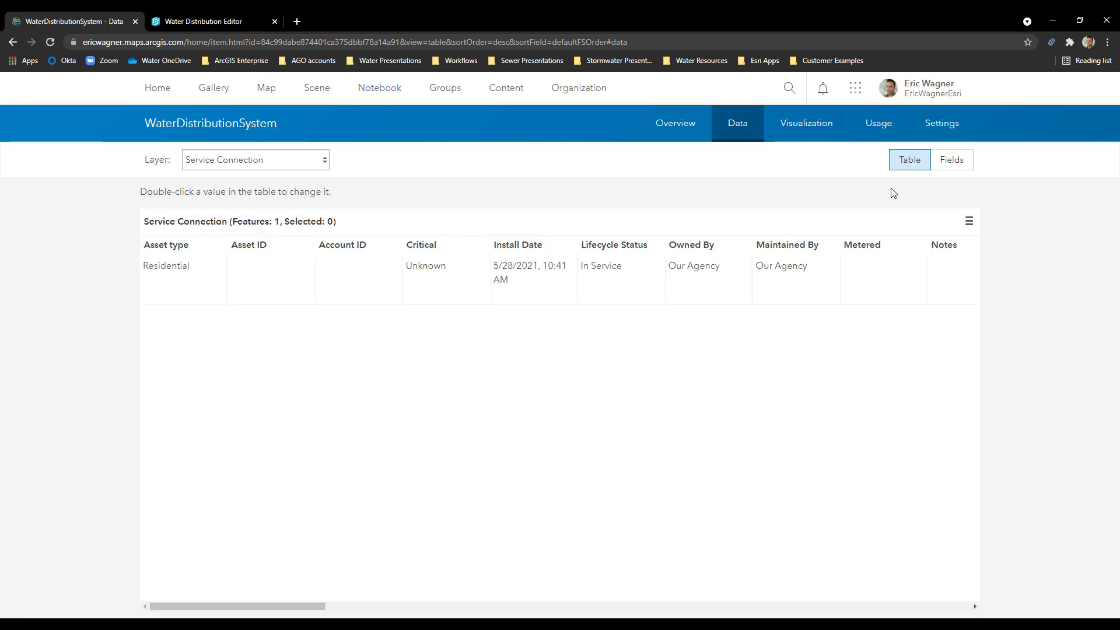
left_click(961, 164)
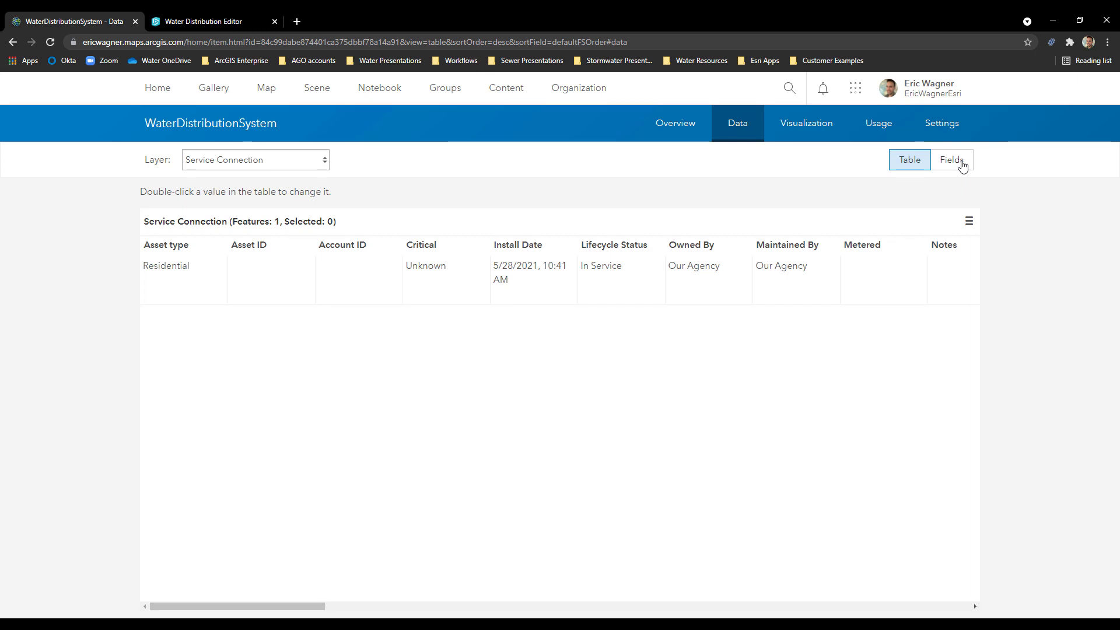
left_click(300, 162)
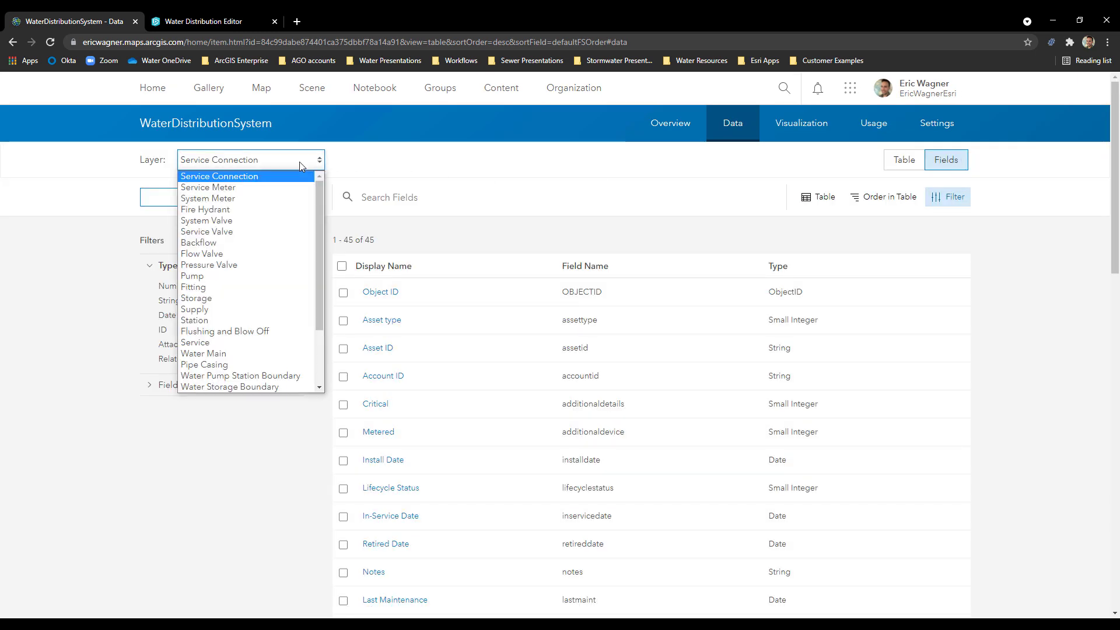
left_click(280, 209)
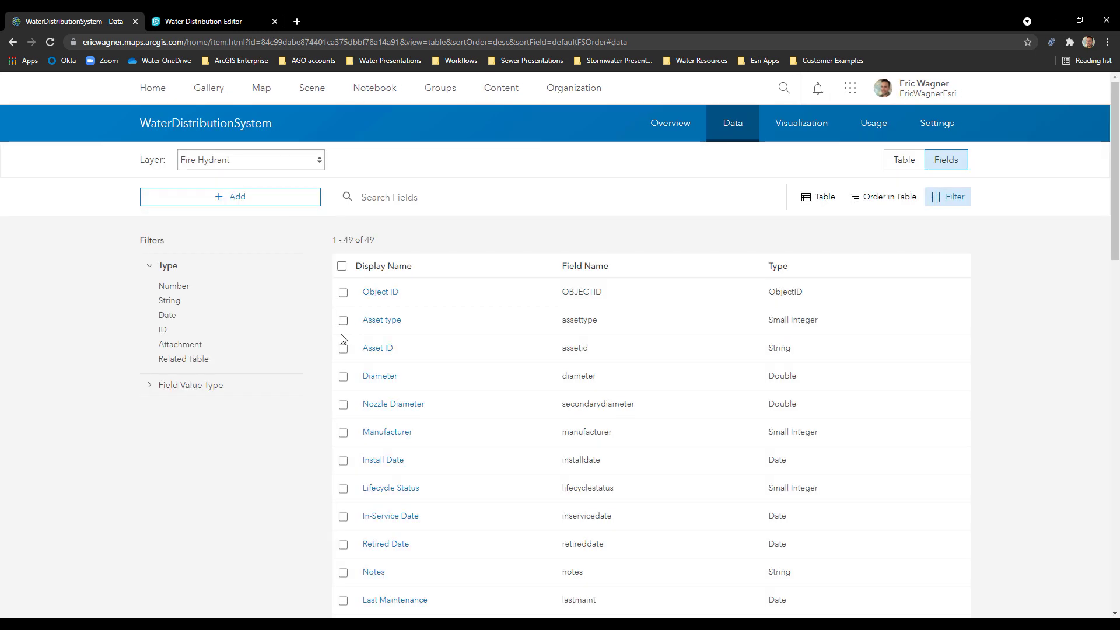
scroll(342, 350, "down", 3)
scroll(342, 356, "down", 15)
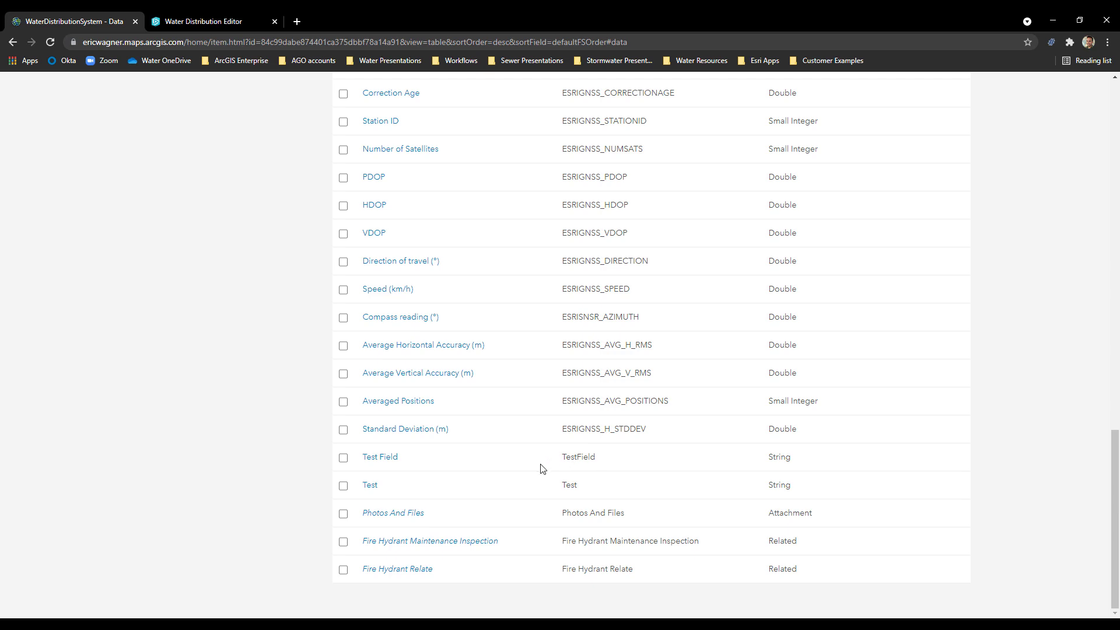
scroll(270, 453, "up", 20)
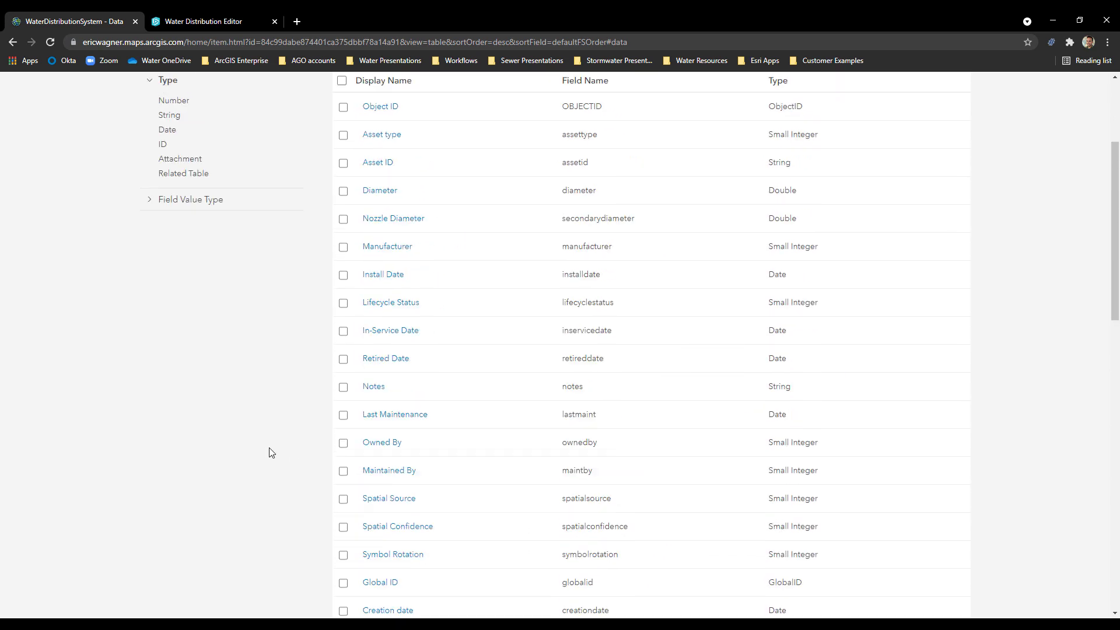
Step: Open the WaterDistributionSystem_editing view's visualization settings for the Fire Hydrant layer
left_click(498, 93)
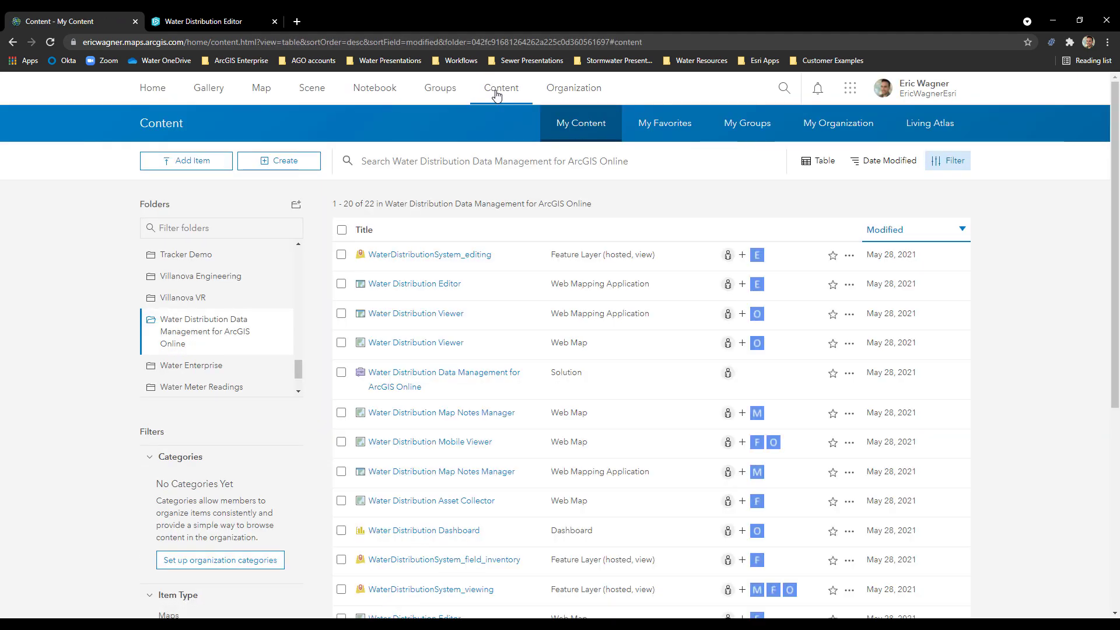
left_click(455, 258)
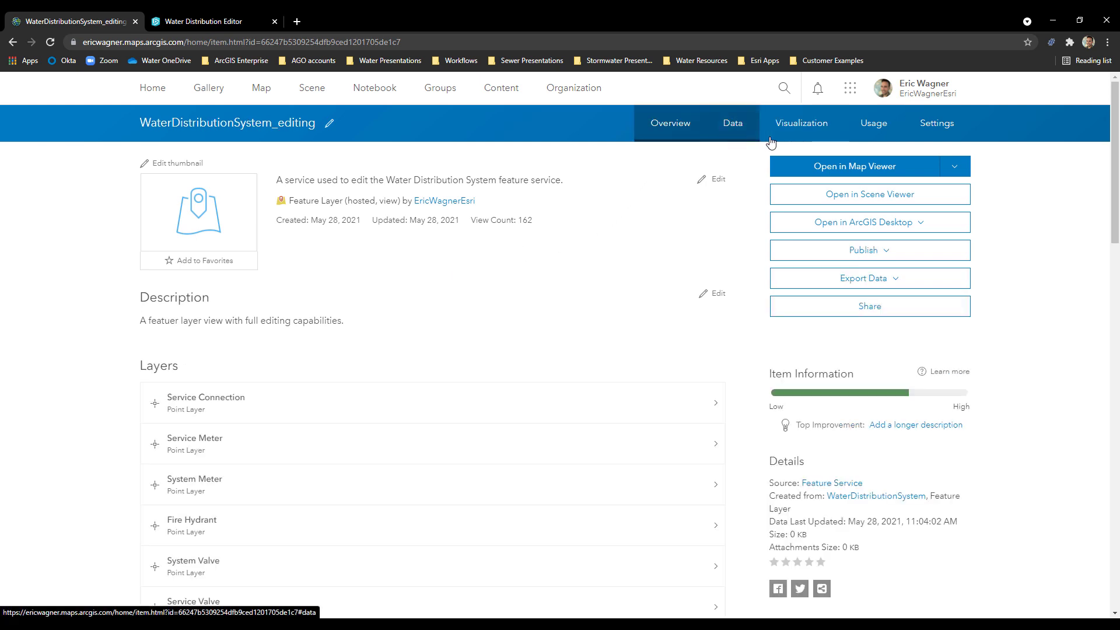
left_click(809, 132)
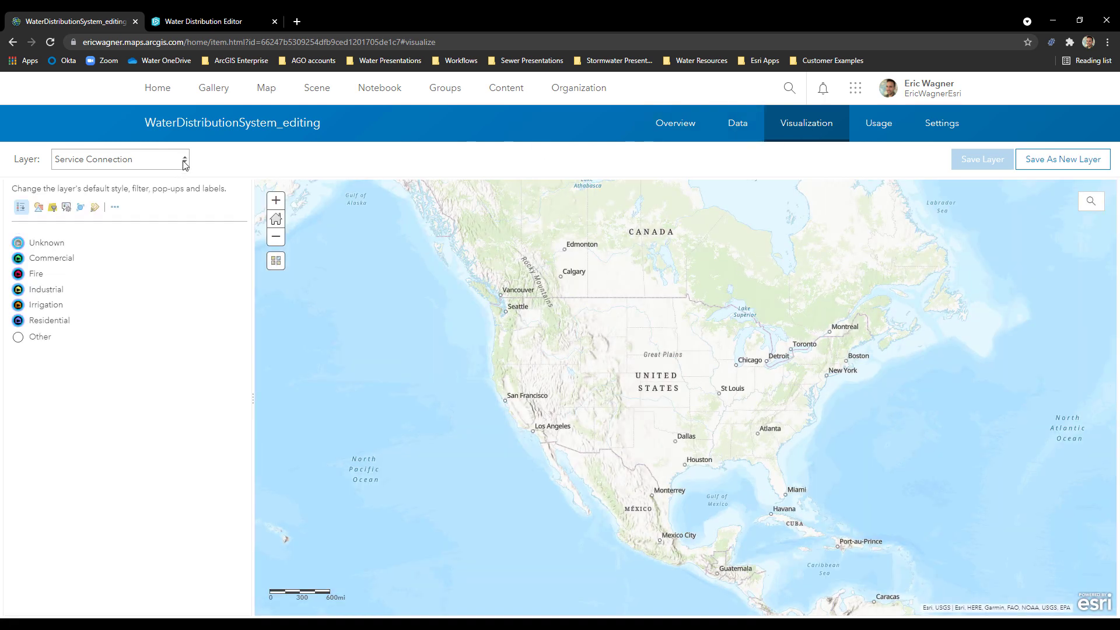
left_click(184, 165)
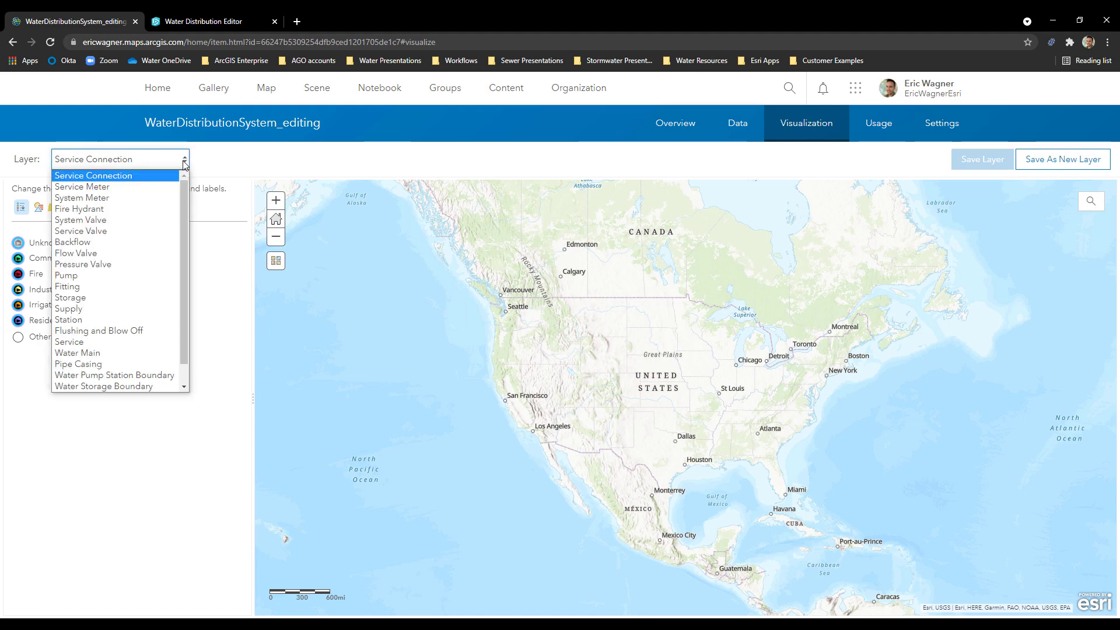
left_click(161, 208)
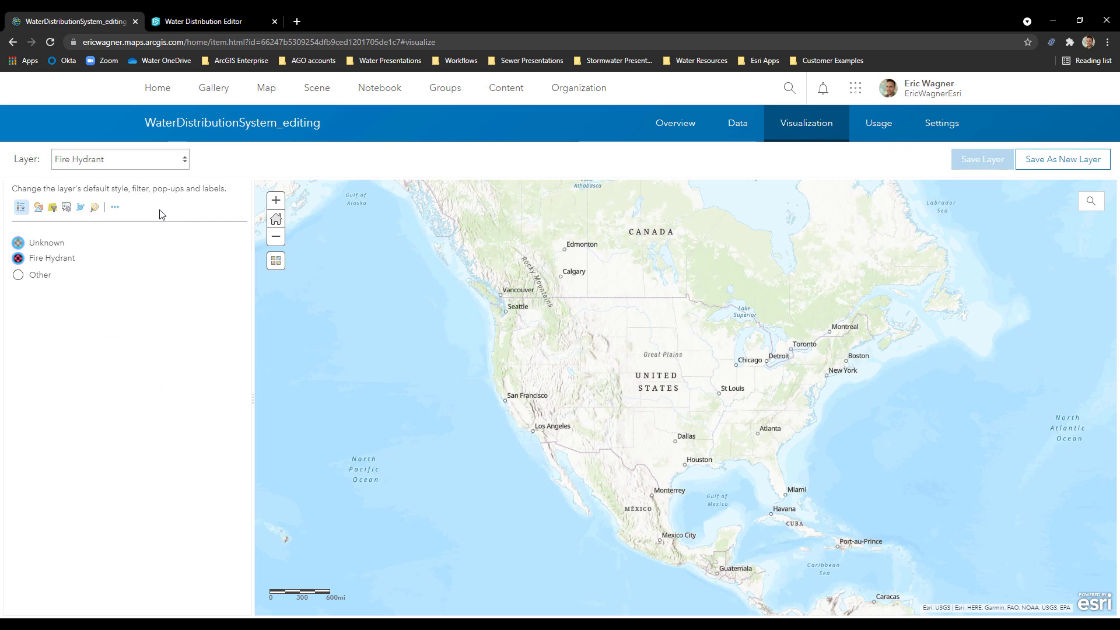
Step: Include Test Field in the Fire Hydrant layer's view definition of available fields and apply it
left_click(115, 209)
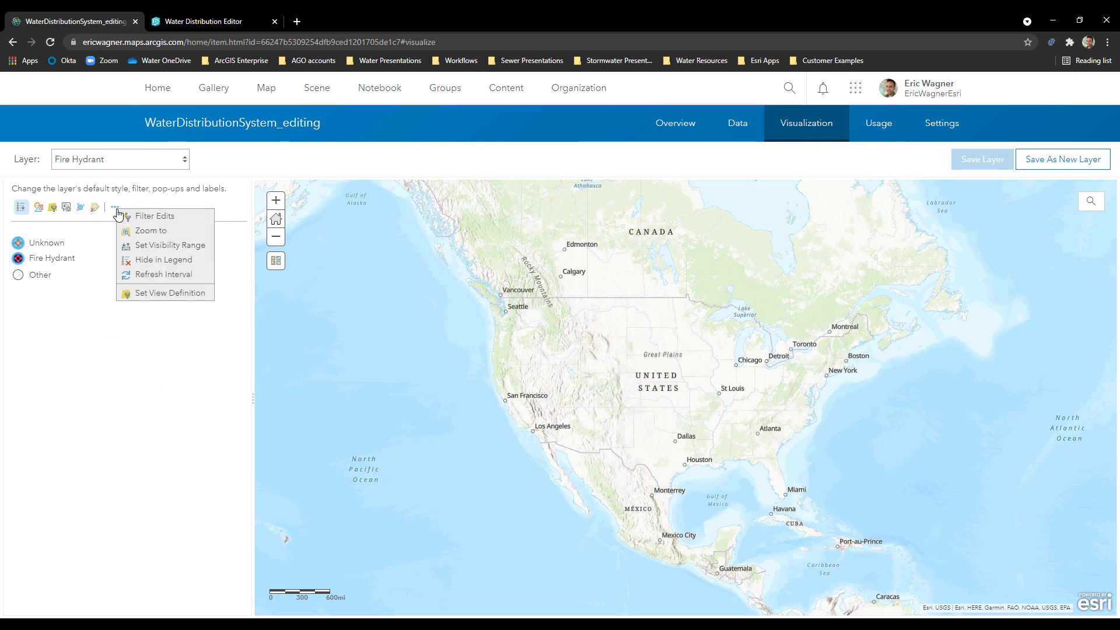
mouse_move(174, 300)
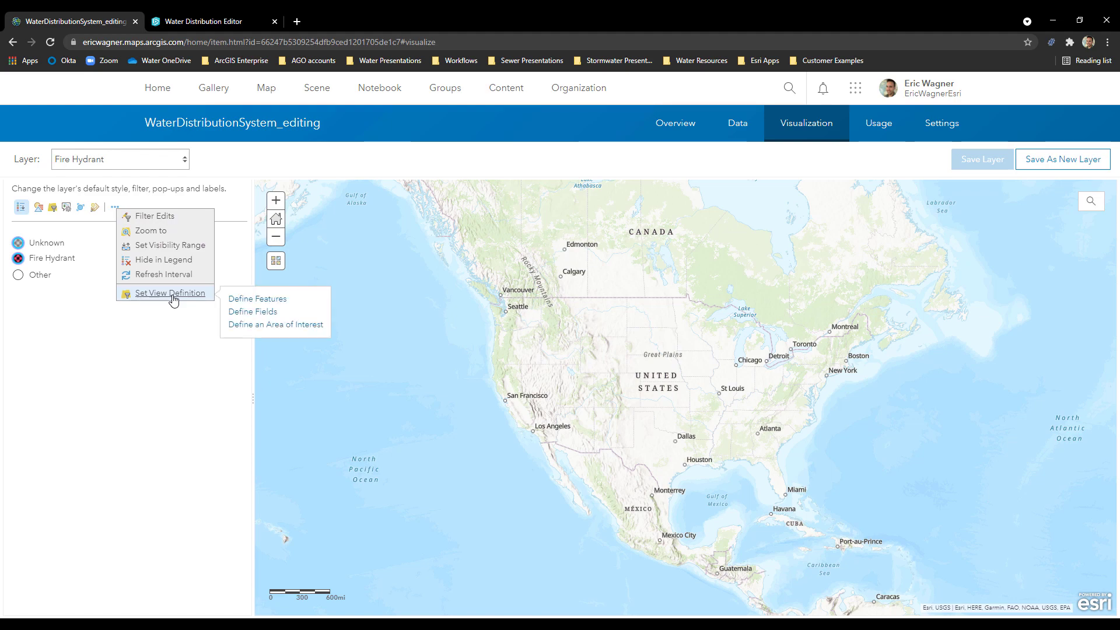
left_click(254, 313)
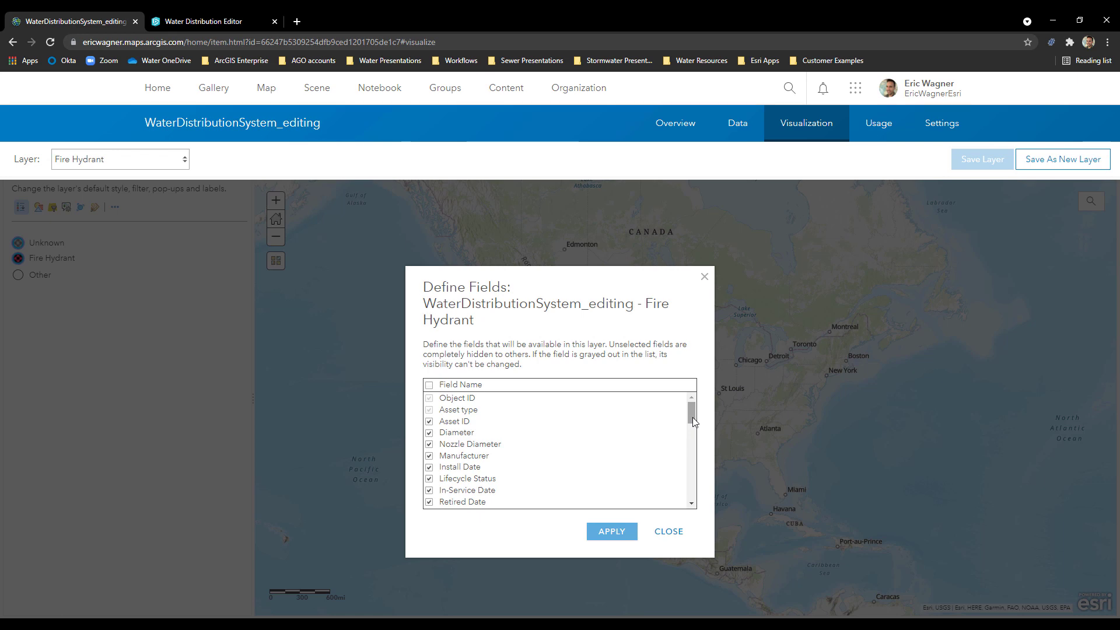
left_click_drag(692, 418, 690, 494)
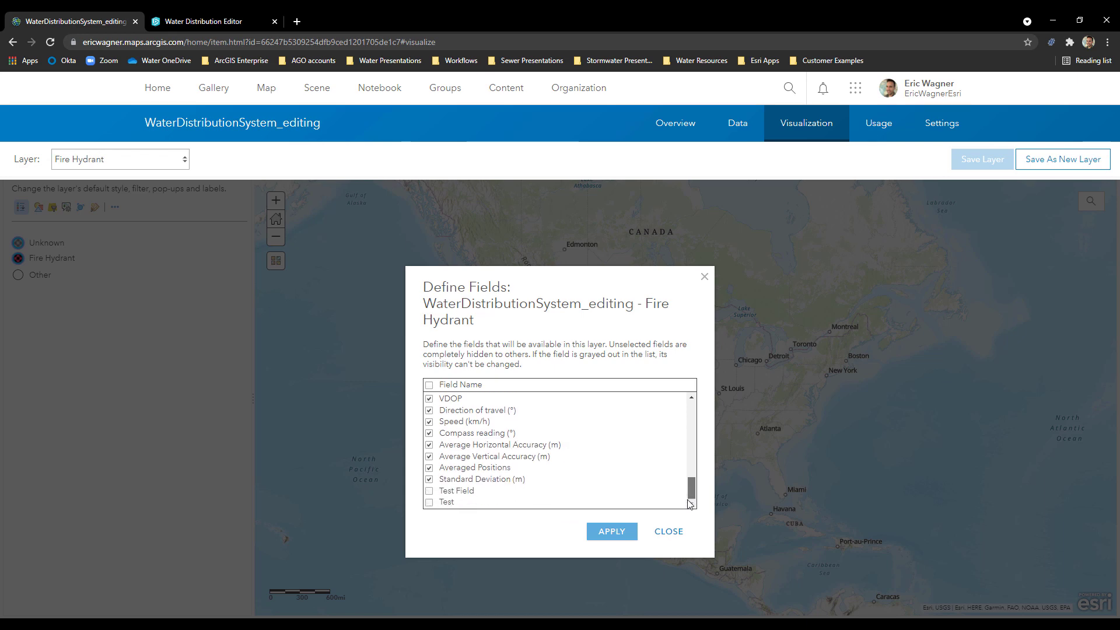
left_click(429, 492)
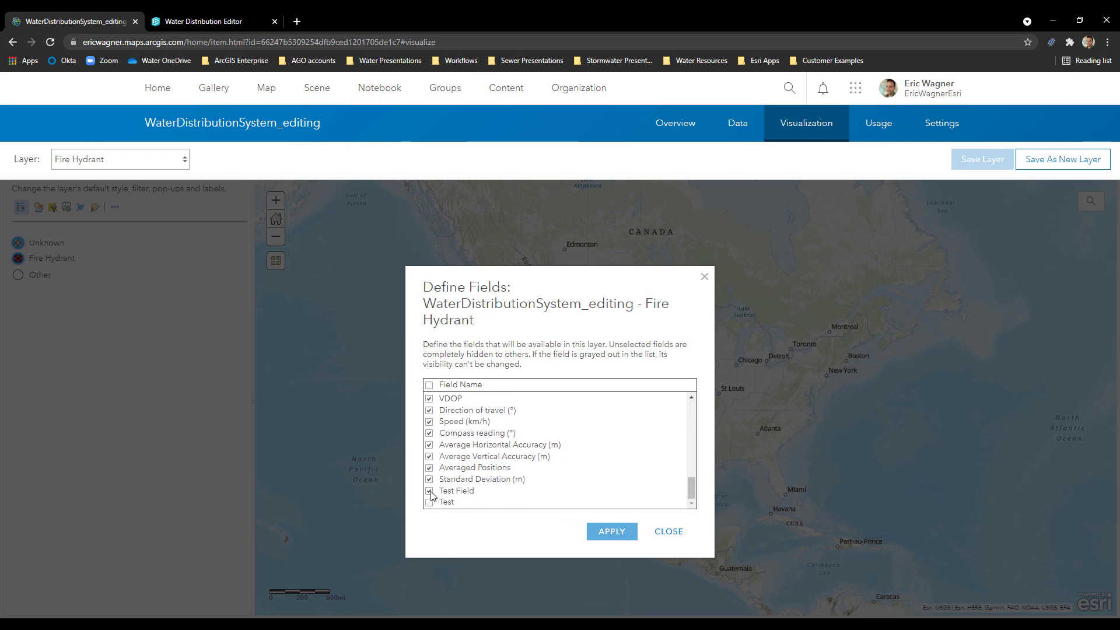
left_click(608, 532)
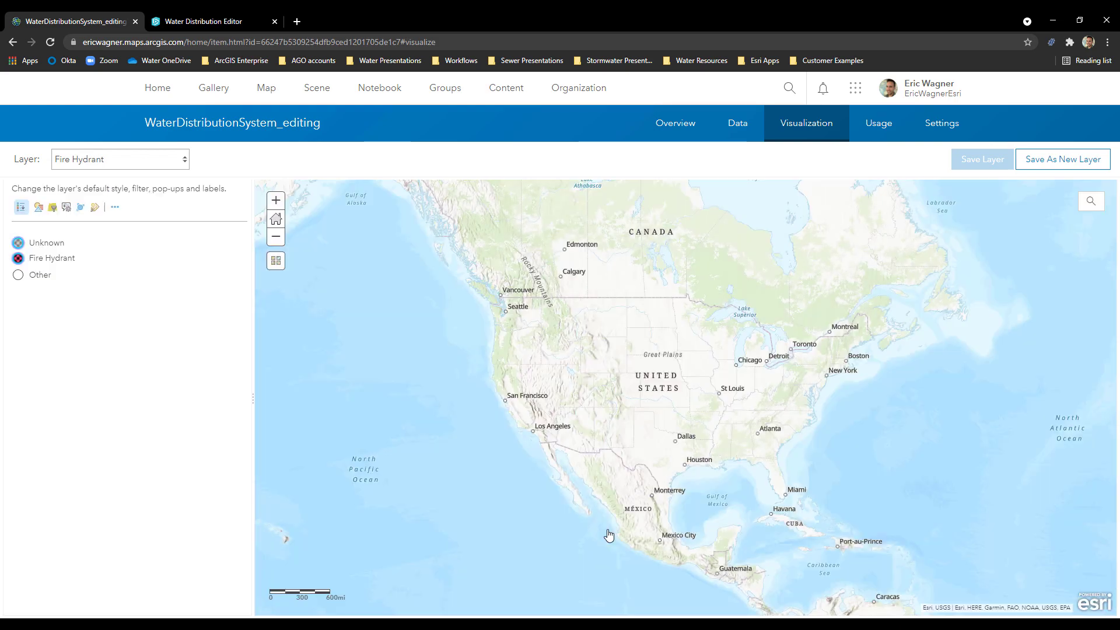
Step: Switch to the Water Distribution Editor app and reload it to pick up the view's field changes
left_click(974, 164)
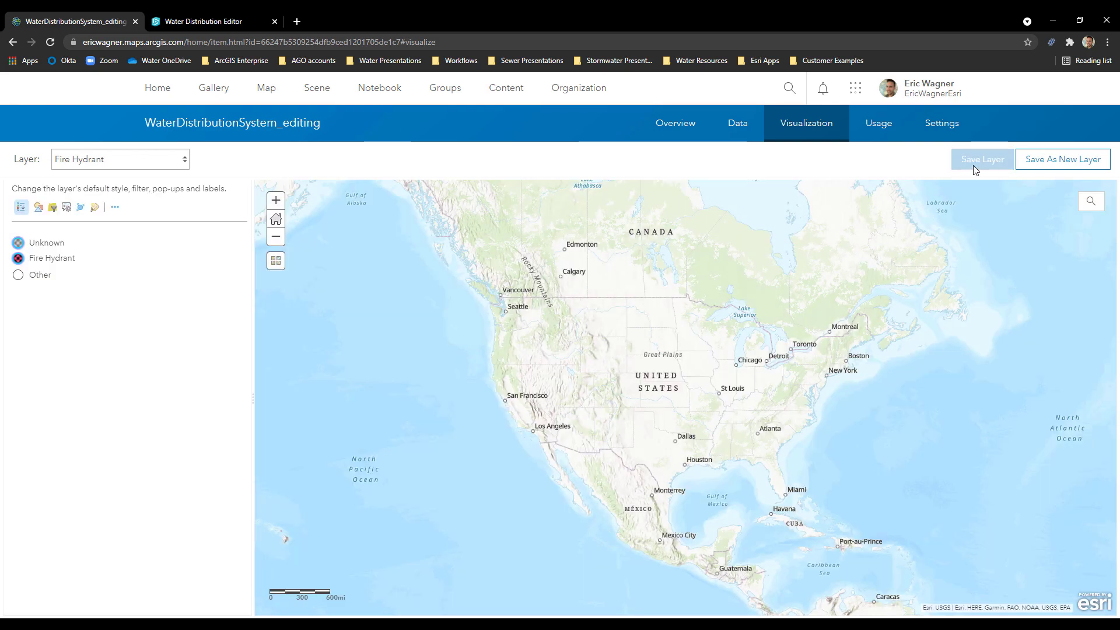
left_click(213, 21)
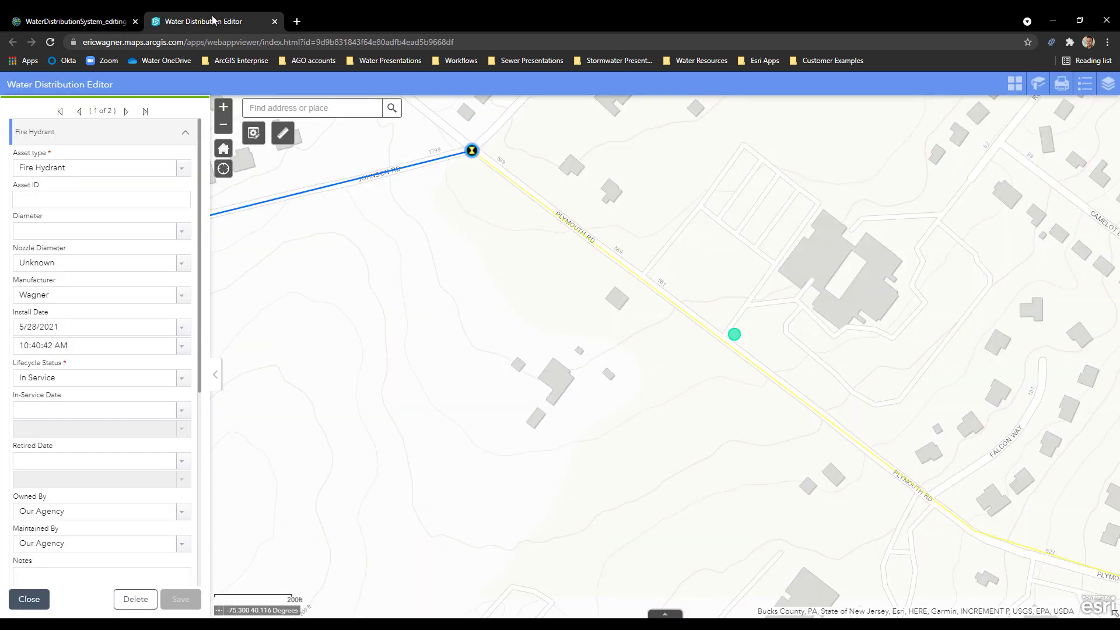
left_click(51, 46)
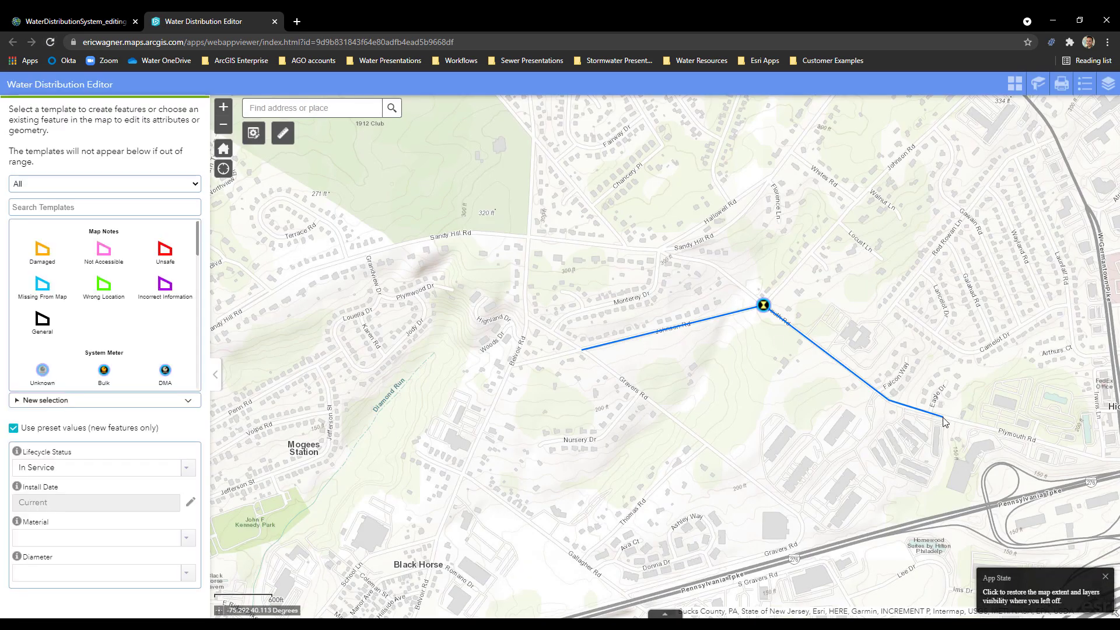
Step: Open the attributes of the fire hydrant along Plymouth Rd and check the end of the form for Test Field
scroll(840, 353, "up", 2)
scroll(840, 353, "up", 4)
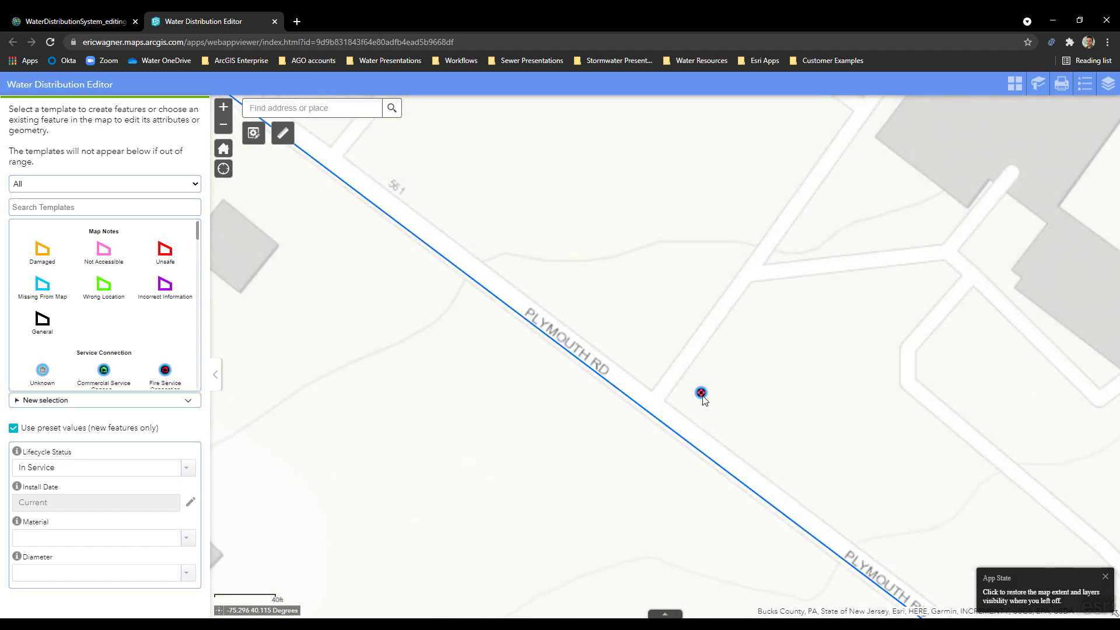
left_click(702, 394)
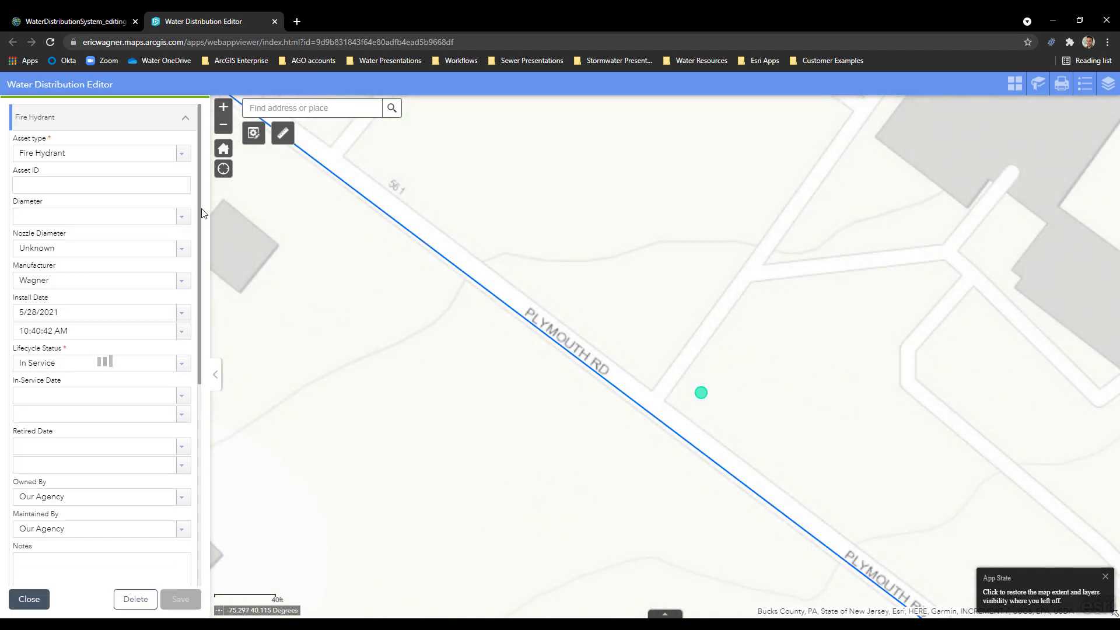
left_click_drag(201, 213, 201, 414)
left_click(117, 418)
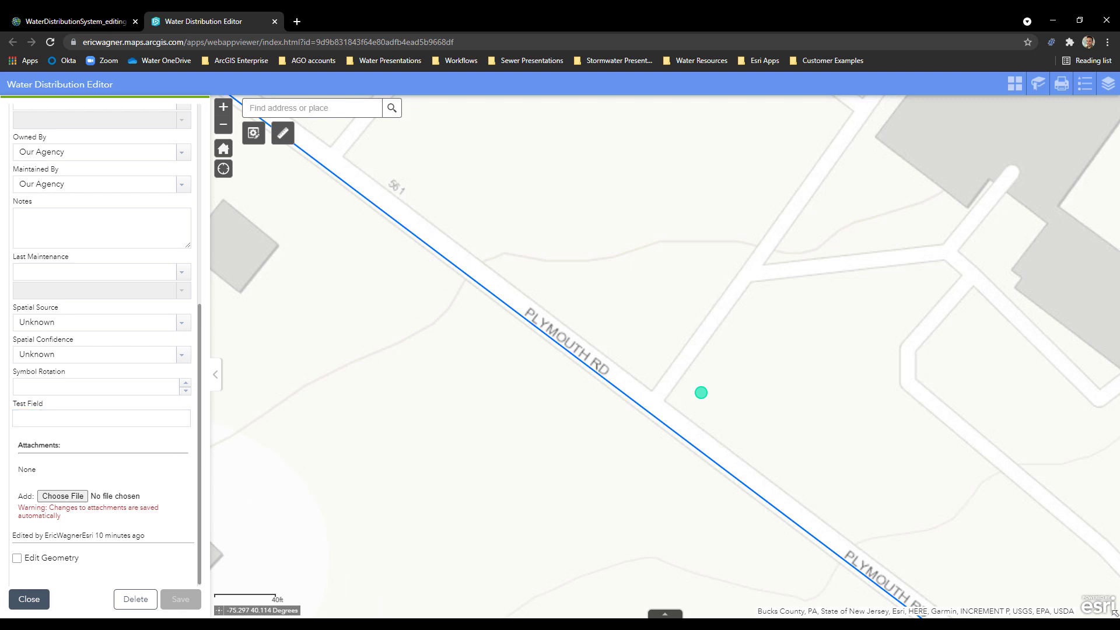
left_click(380, 593)
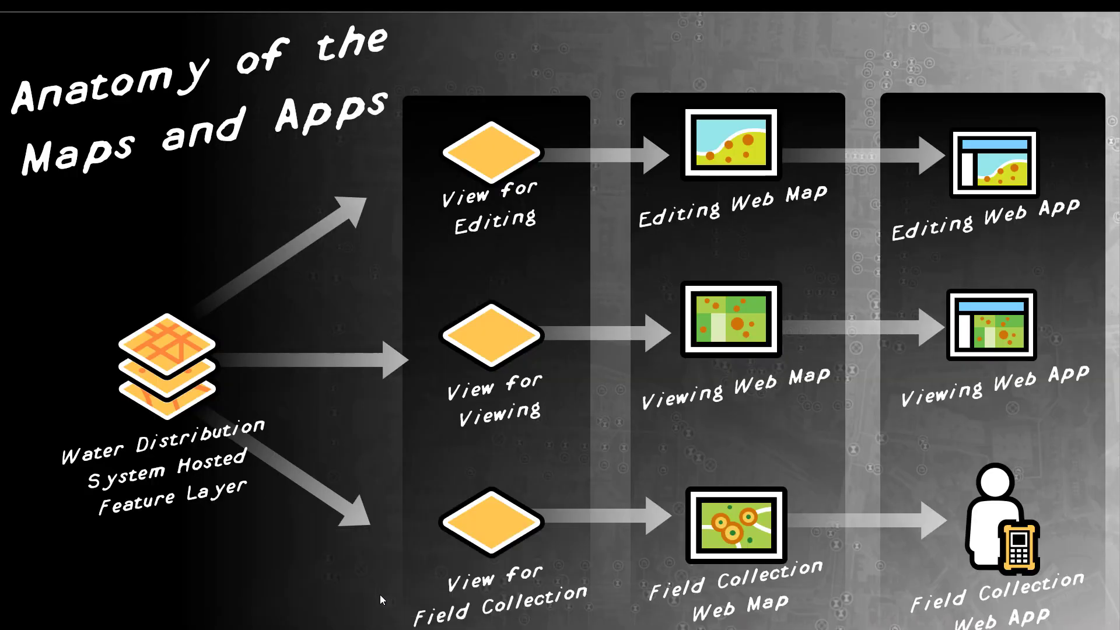